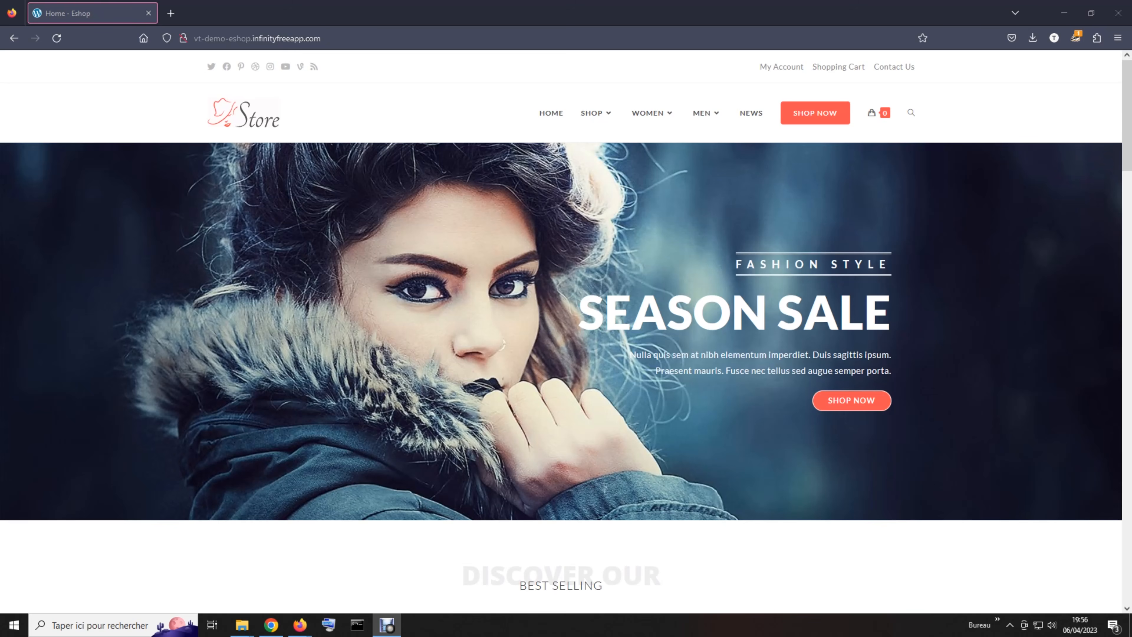
- Open Firefox's address bar suggestions over the Eshop storefront home page
click(325, 38)
click(324, 38)
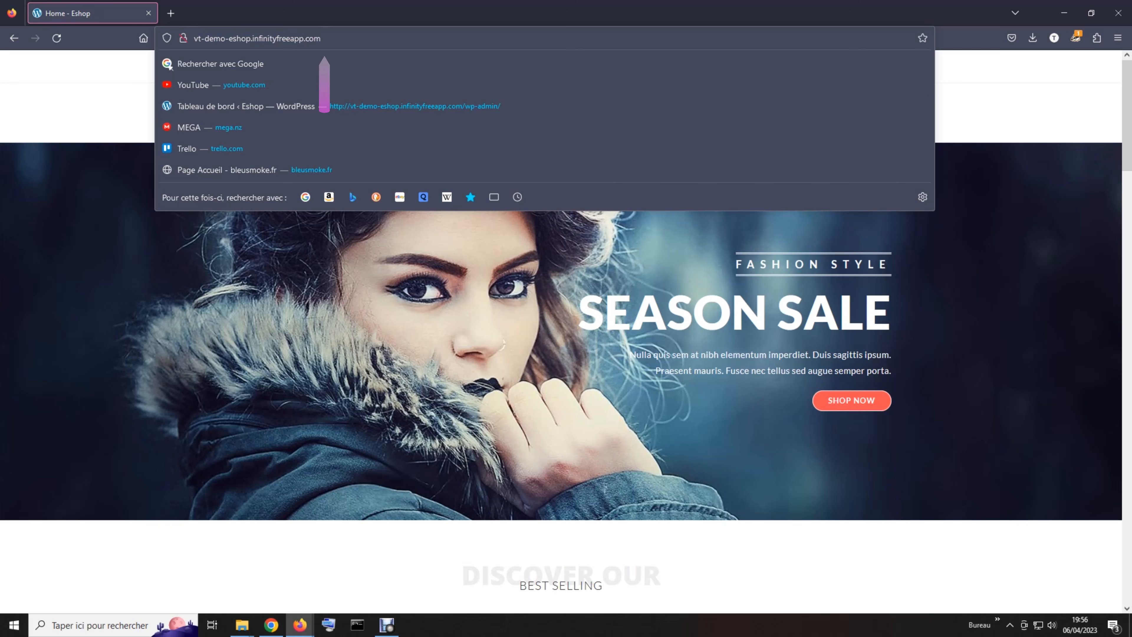
- Load the Eshop site's /wp-admin address to reach the WordPress login page
text(/)
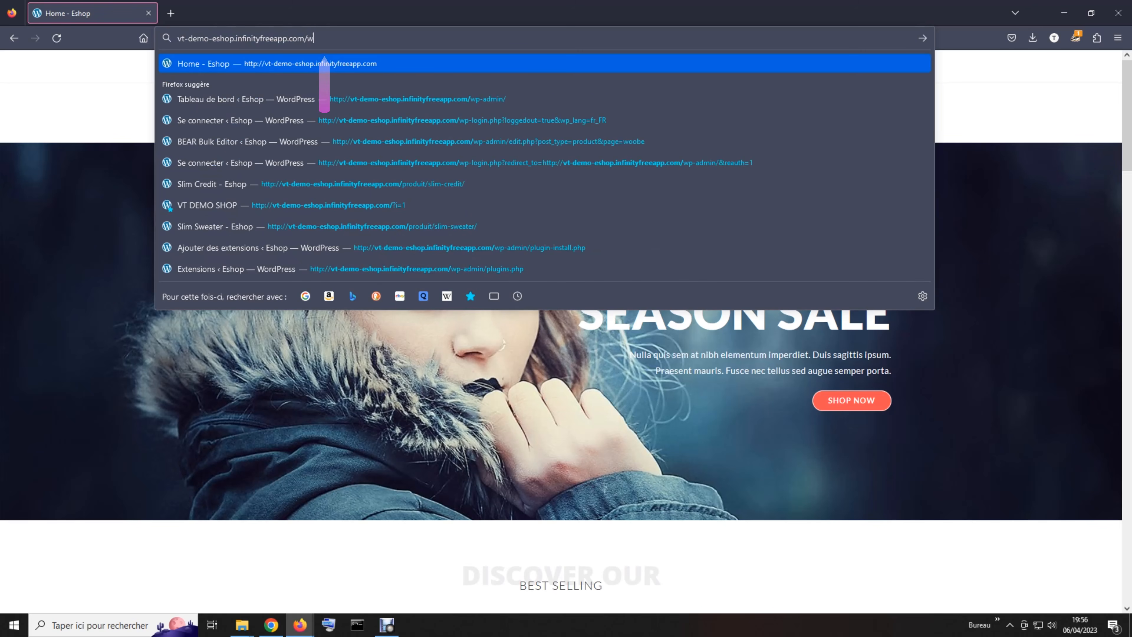
text(wp-)
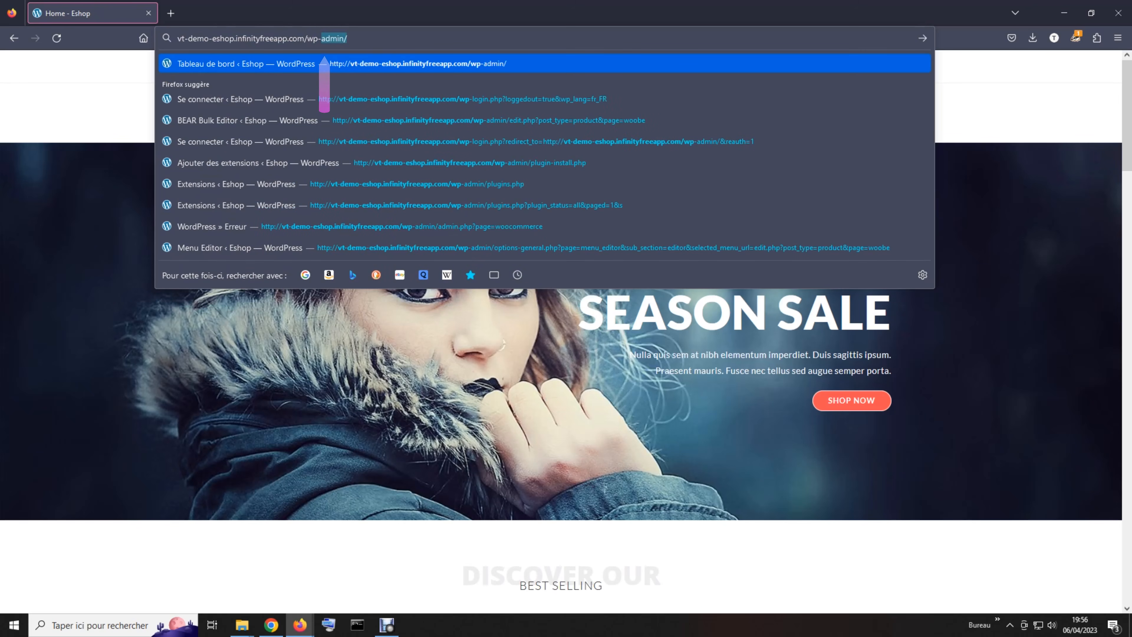
text(admin)
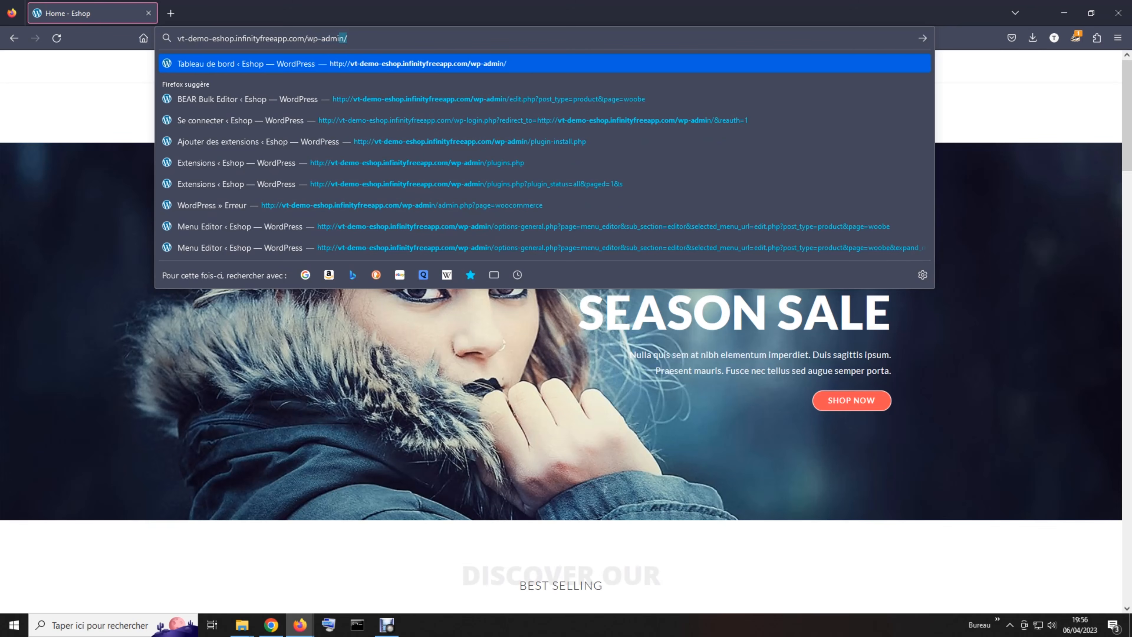
key(BackSpace)
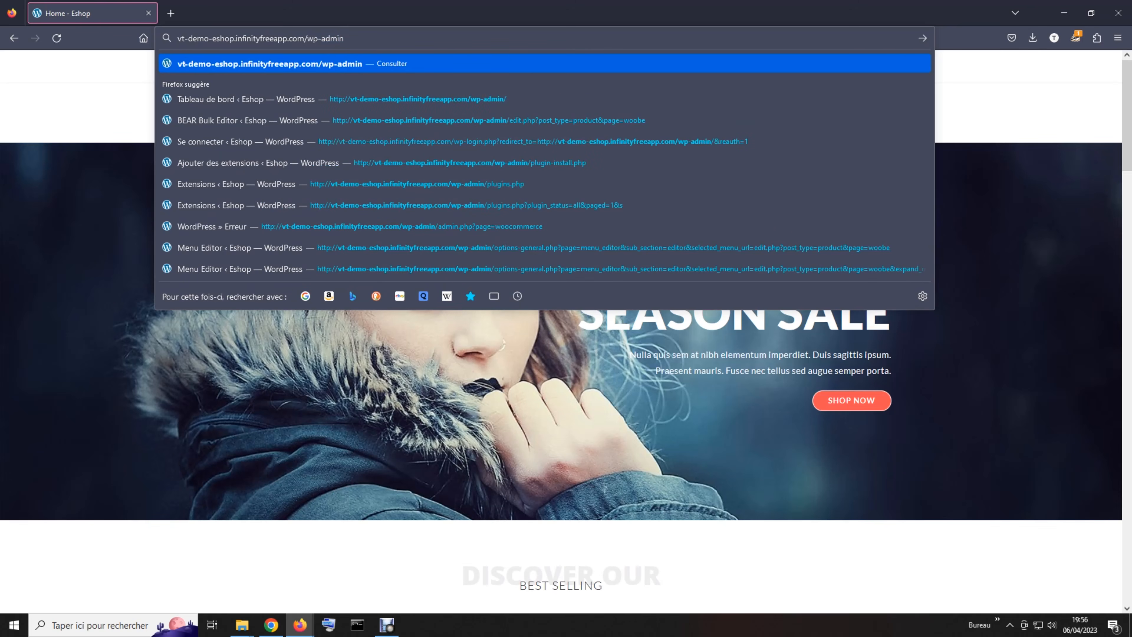
key(Return)
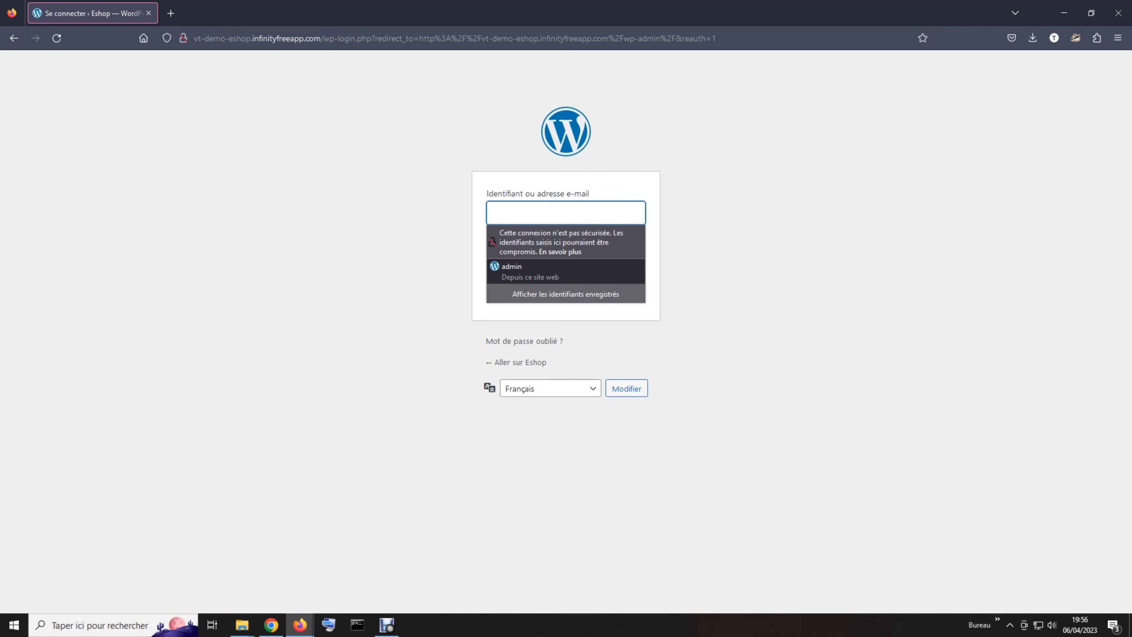
- Log in to the Eshop WordPress admin with Firefox's saved credentials
key(Down)
key(Return)
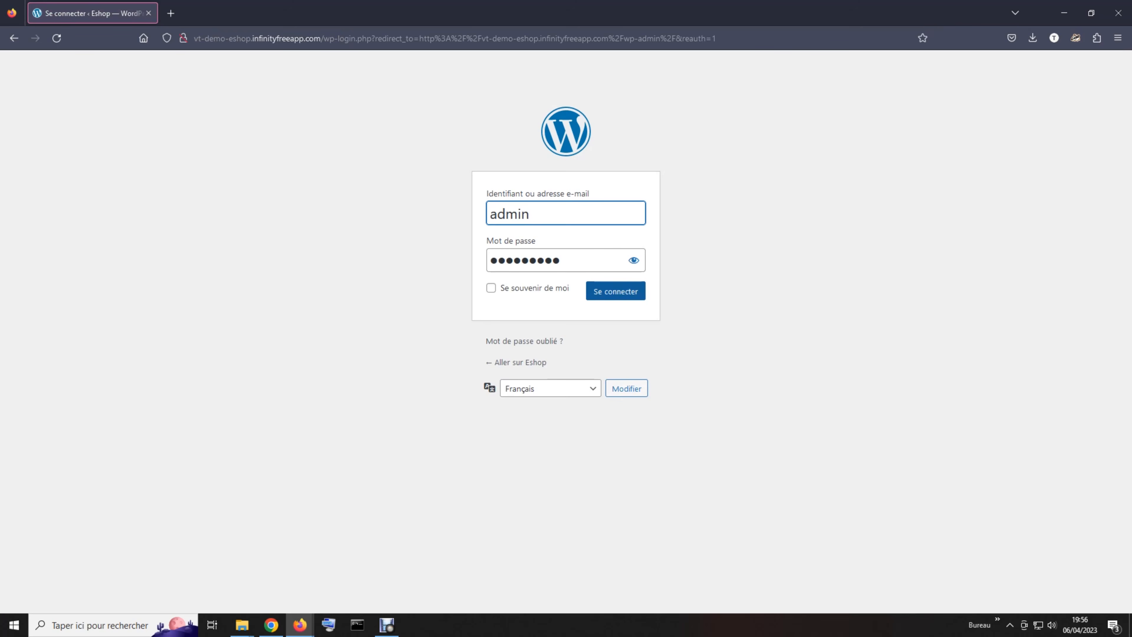
click(616, 290)
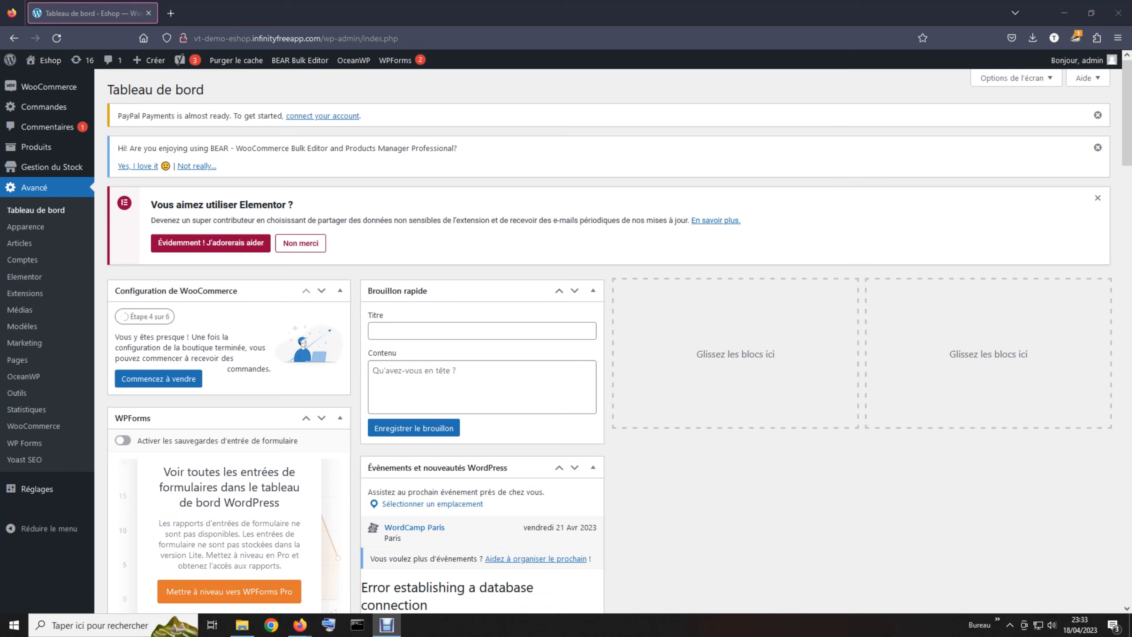
- Go to Commandes in the admin sidebar to load the WooCommerce orders list
click(571, 267)
click(561, 198)
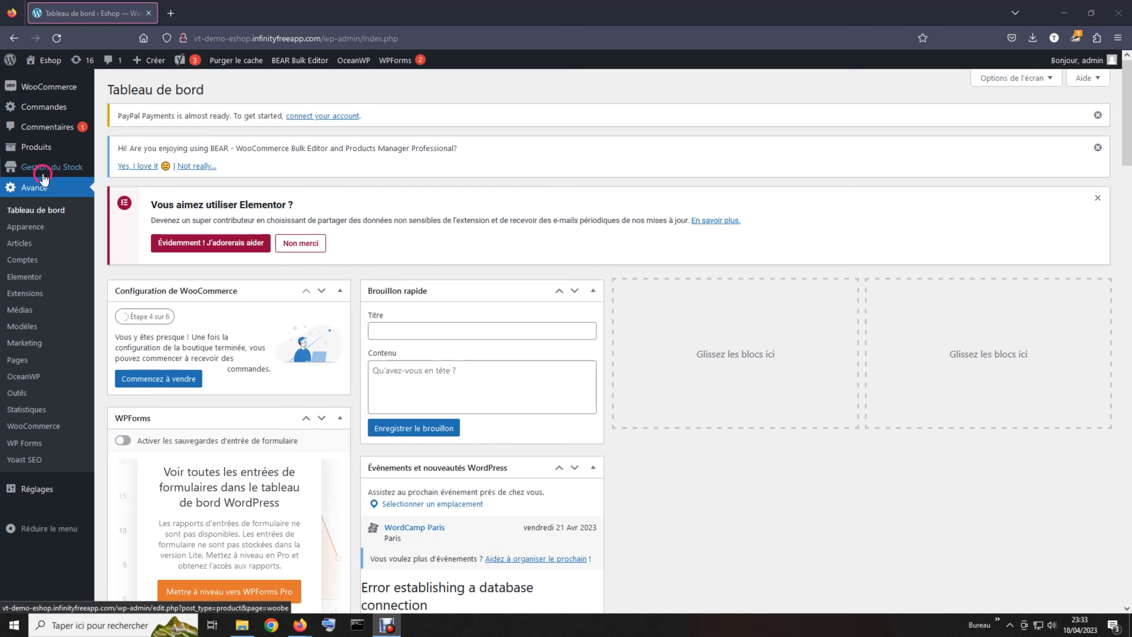
click(52, 110)
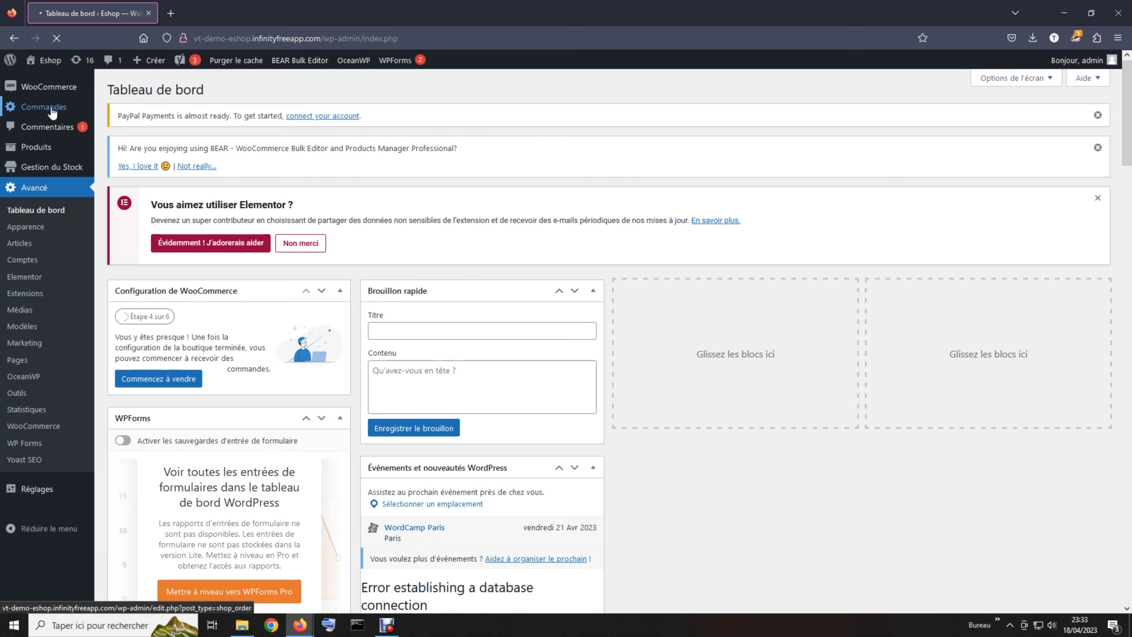
- Scroll the Commandes list of 237 orders and open the newest order for editing
scroll(403, 252, down, 2)
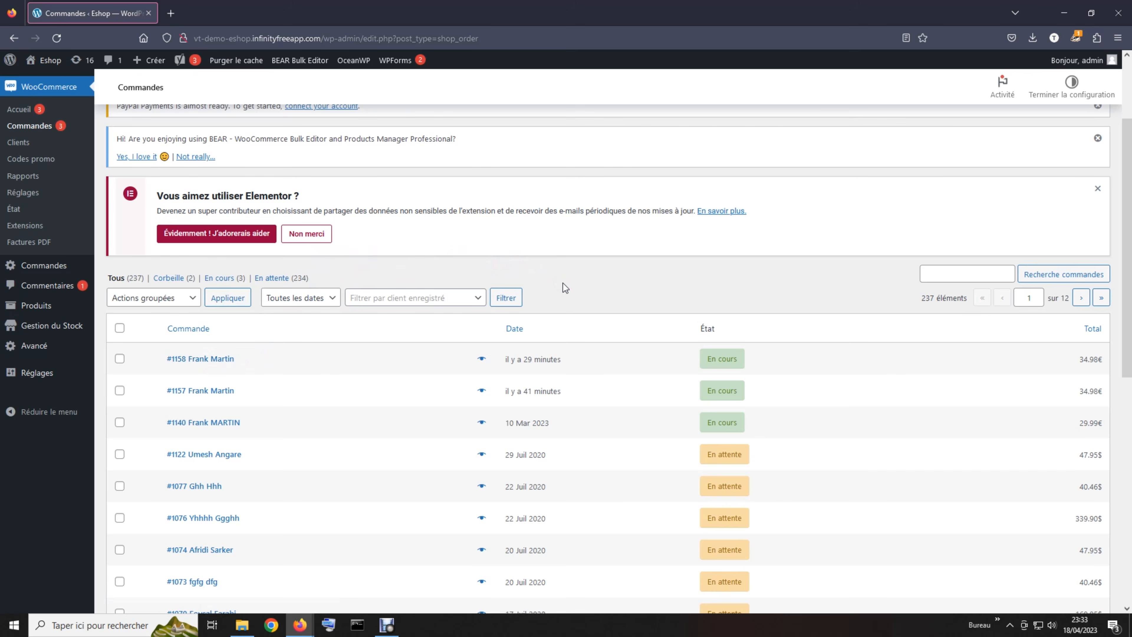
click(953, 270)
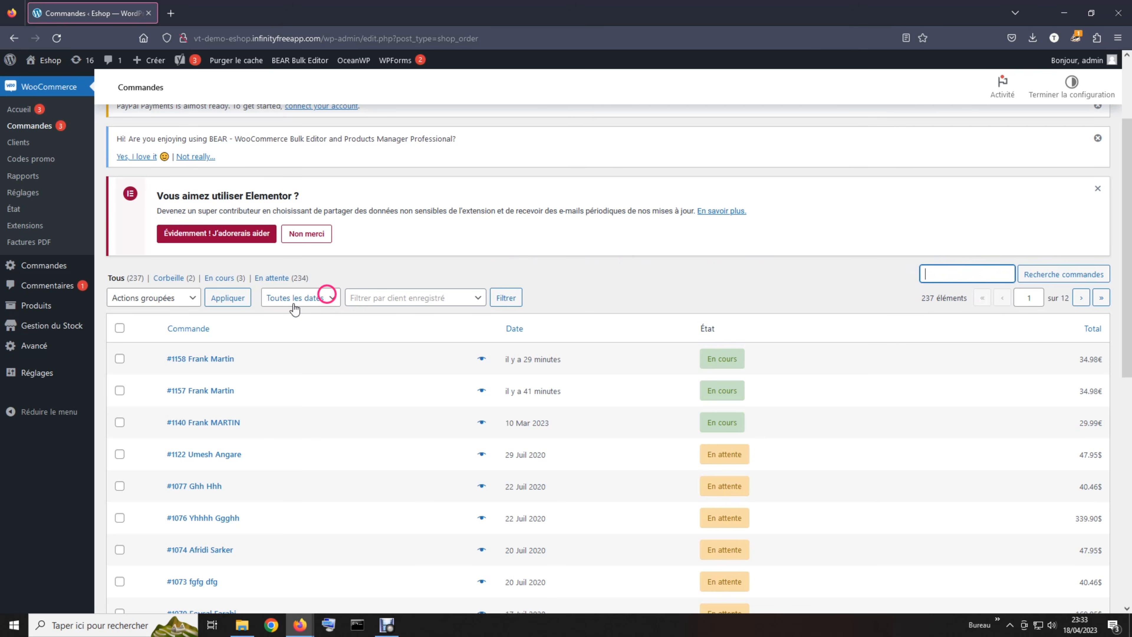
click(213, 359)
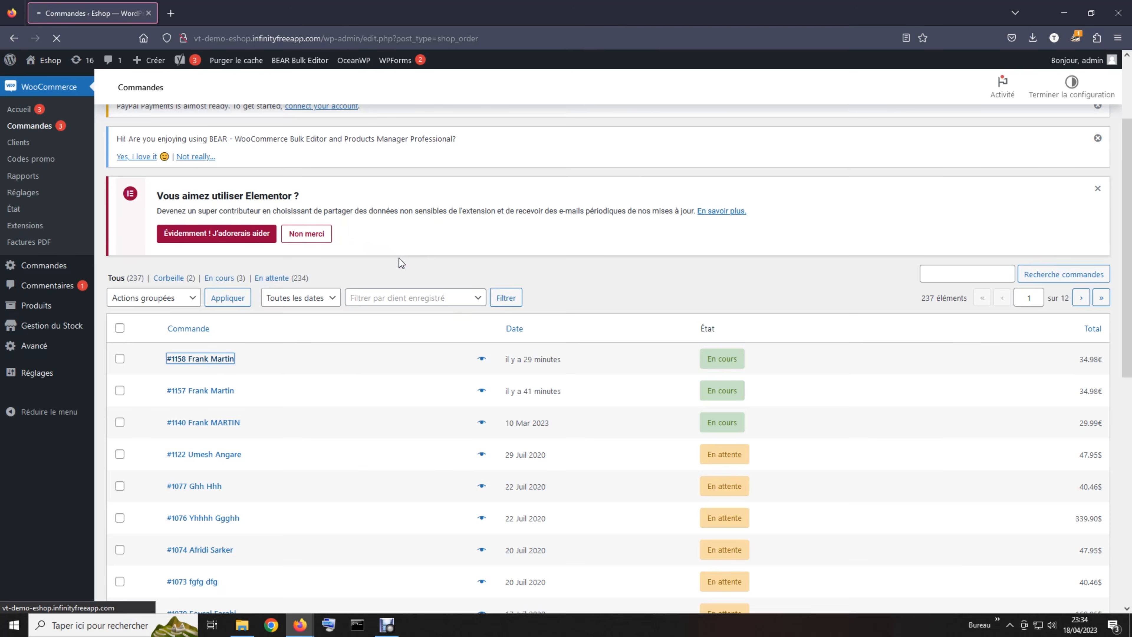
- Scroll through the order's Flowy Blouse item, 34.98€ total and custom fields
scroll(558, 347, down, 4)
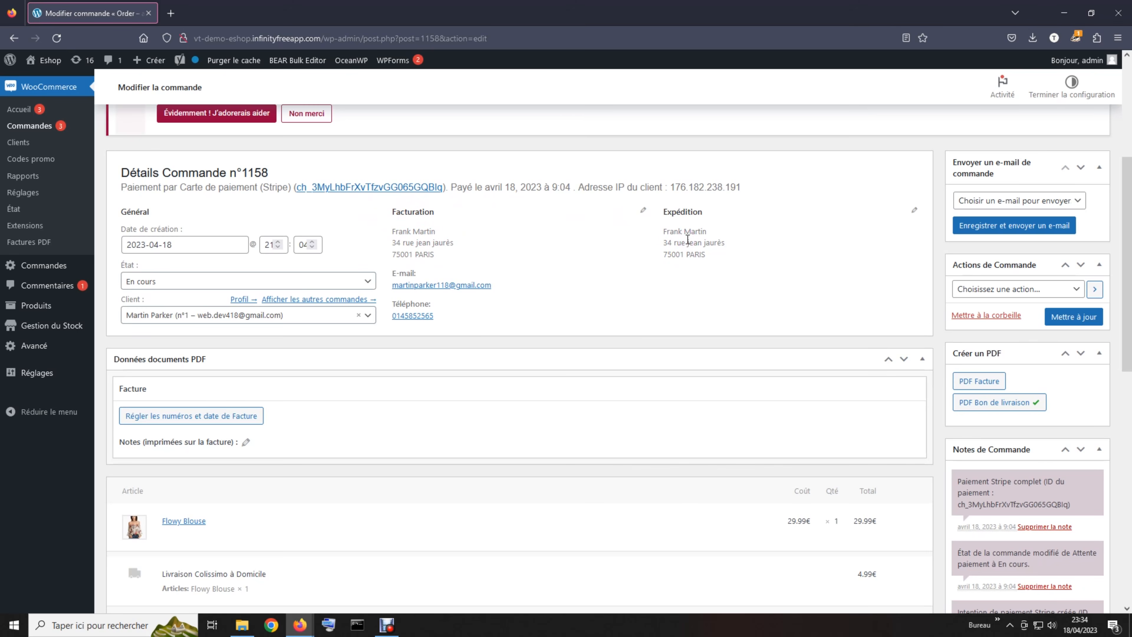
scroll(673, 285, down, 4)
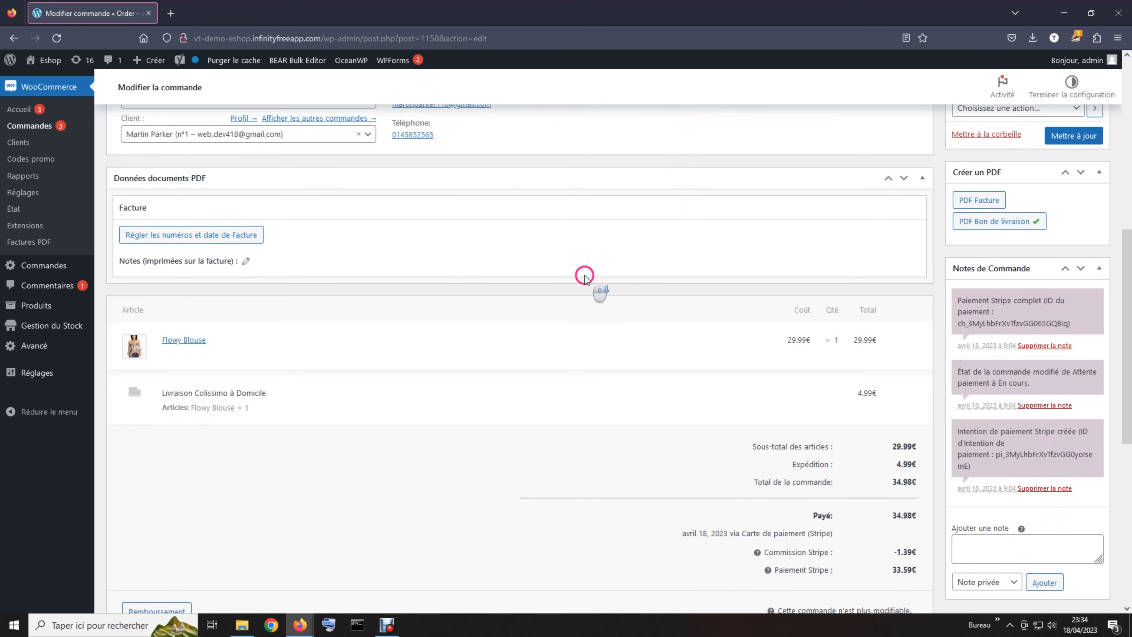
scroll(563, 286, down, 1)
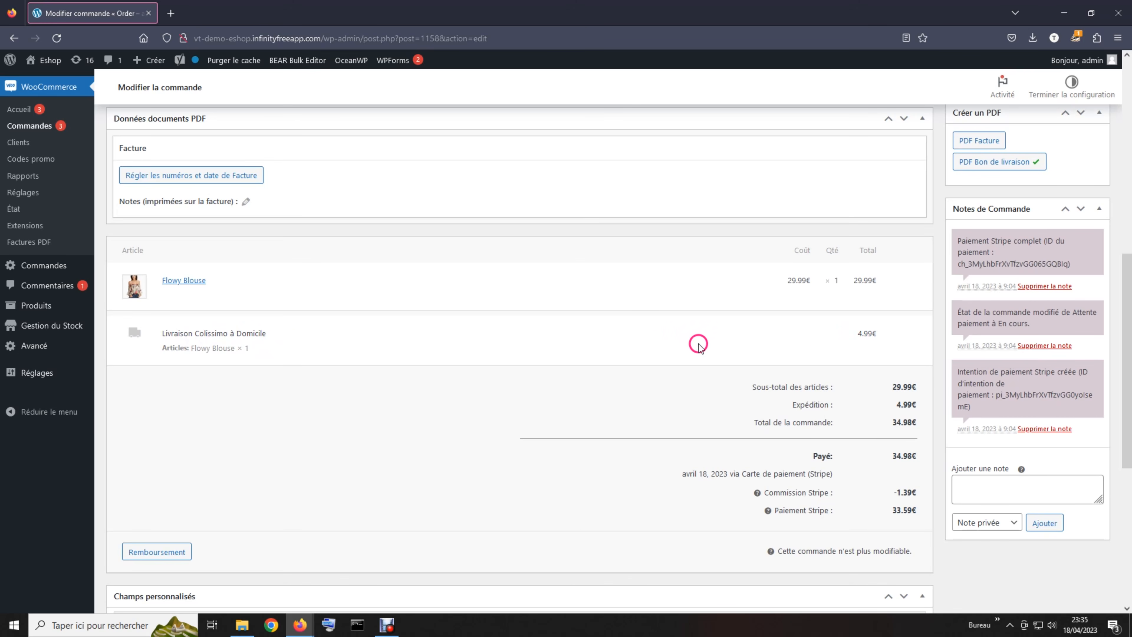
scroll(701, 344, down, 2)
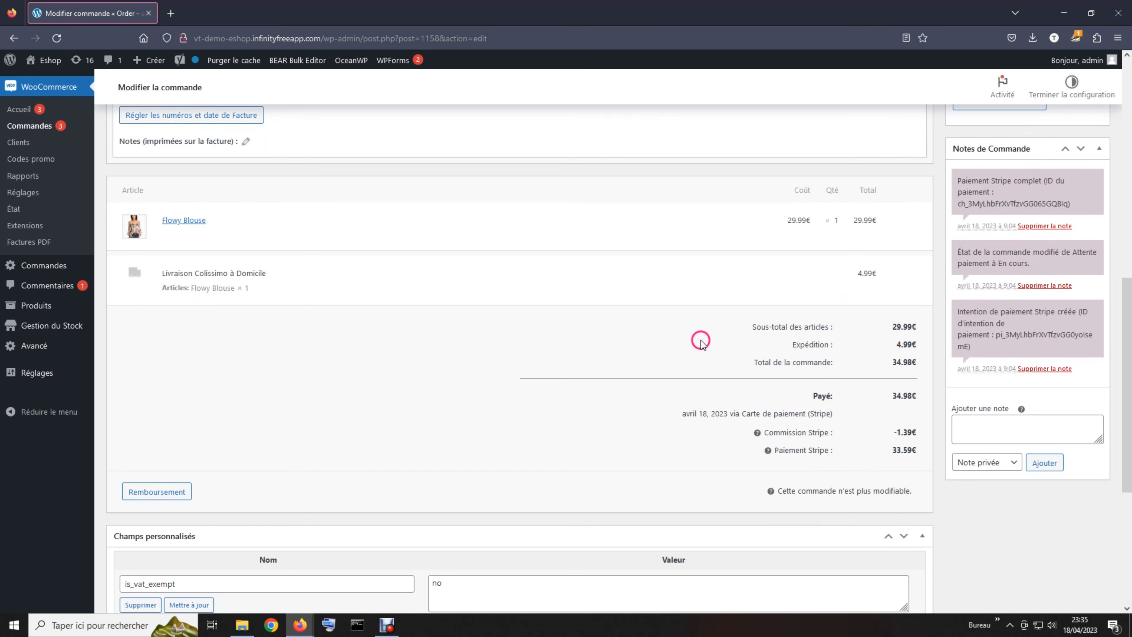
scroll(703, 345, up, 2)
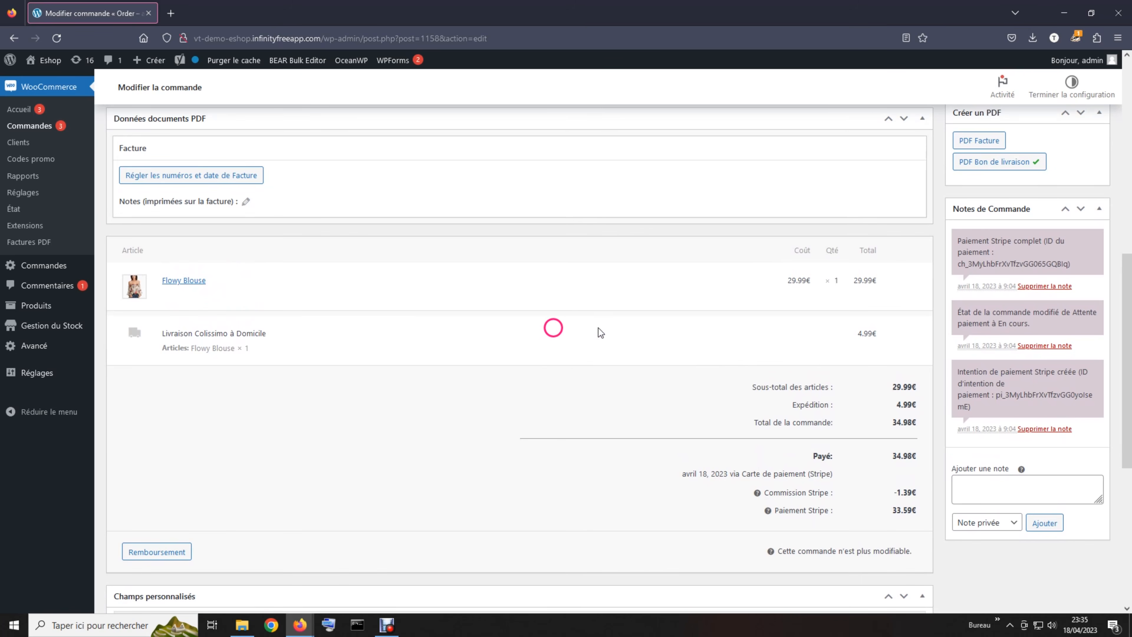
scroll(631, 323, down, 5)
scroll(630, 324, down, 5)
scroll(630, 325, up, 15)
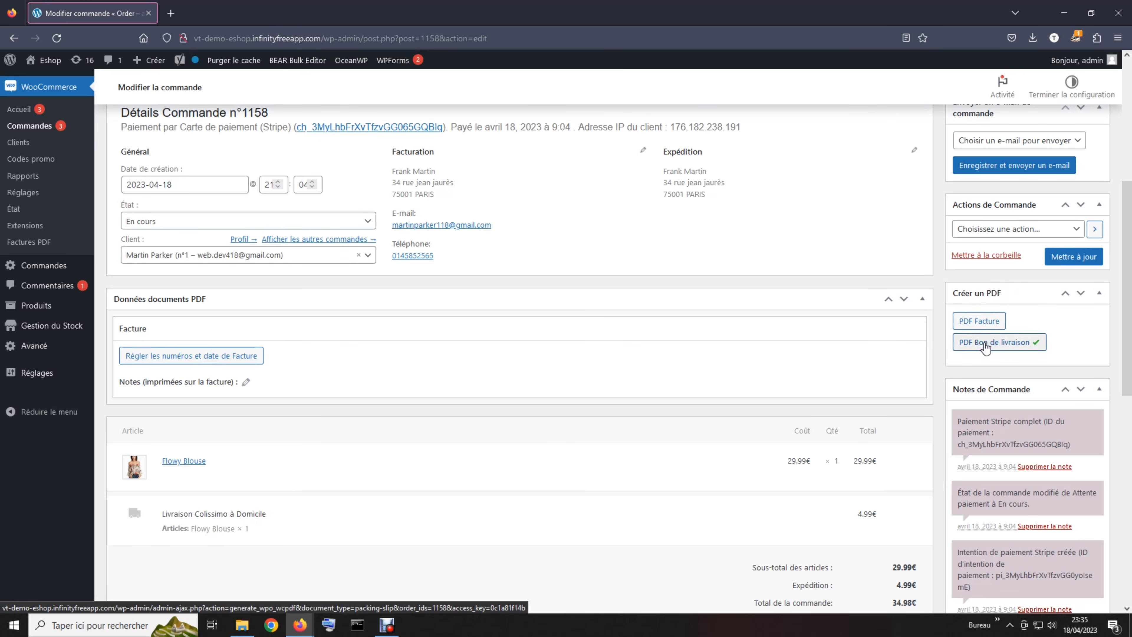
- Generate the order's PDF Bon de livraison and view it in a new Firefox tab
click(971, 323)
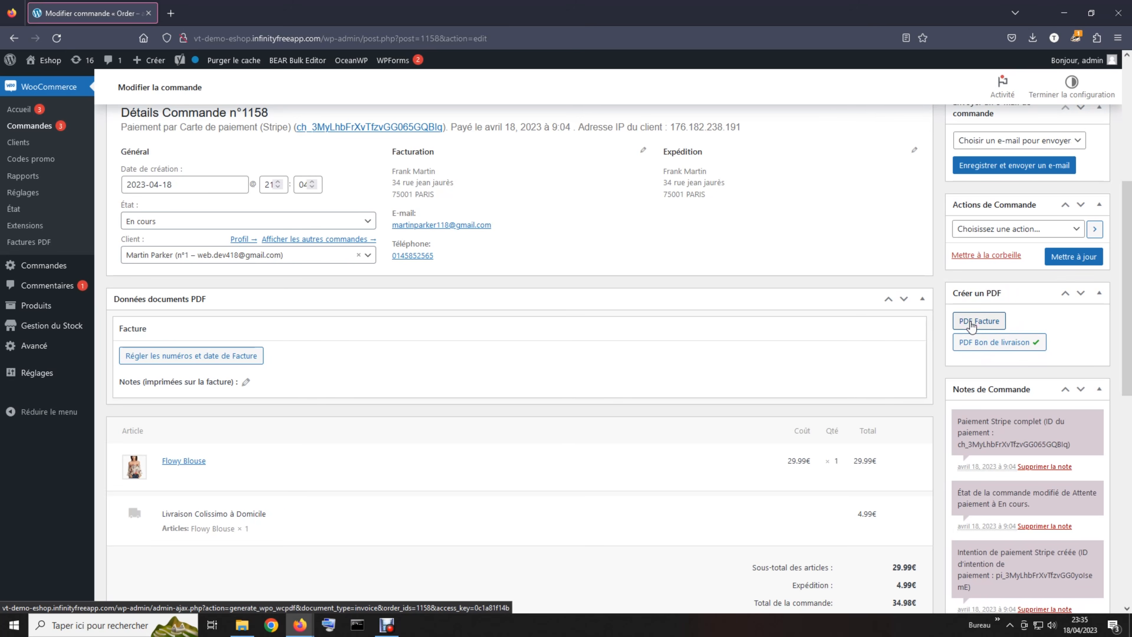
click(971, 323)
click(971, 323)
click(984, 344)
click(985, 345)
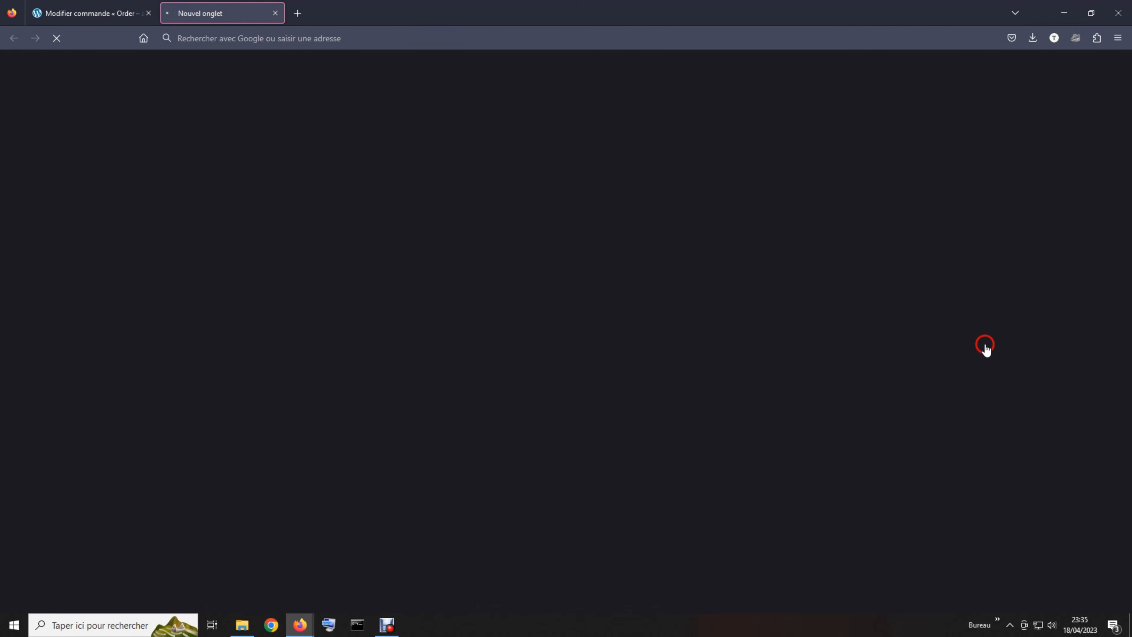
click(426, 264)
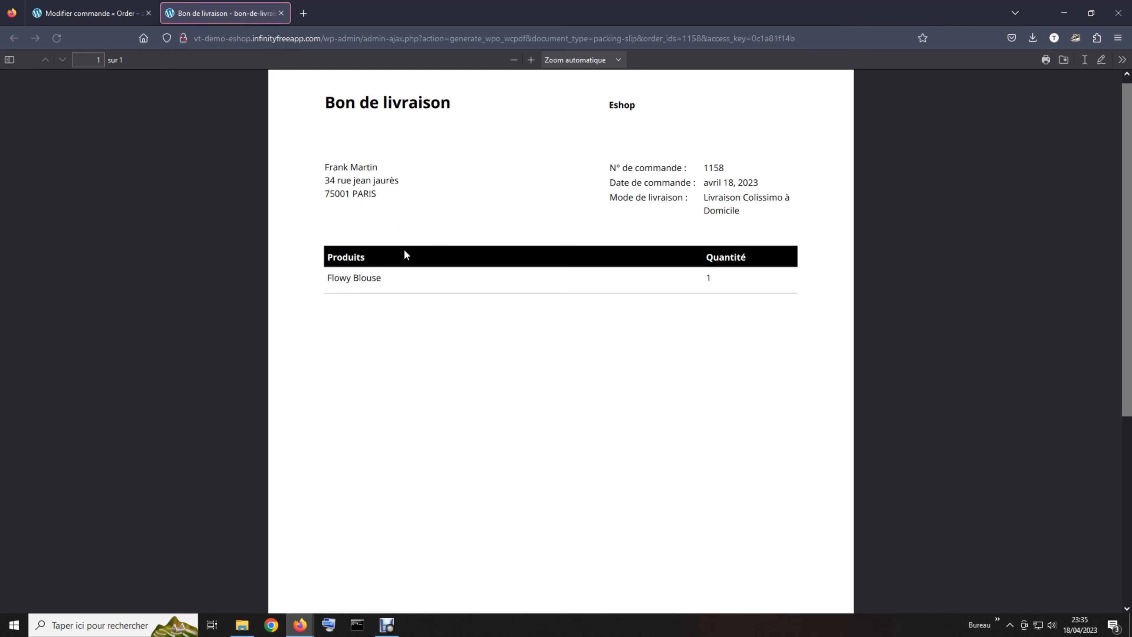
click(451, 139)
click(526, 151)
mouse_move(526, 150)
mouse_down()
mouse_move(513, 176)
mouse_move(400, 133)
mouse_move(428, 212)
mouse_up()
- Close the packing slip tab and bring the Notes de Commande box into view
click(281, 13)
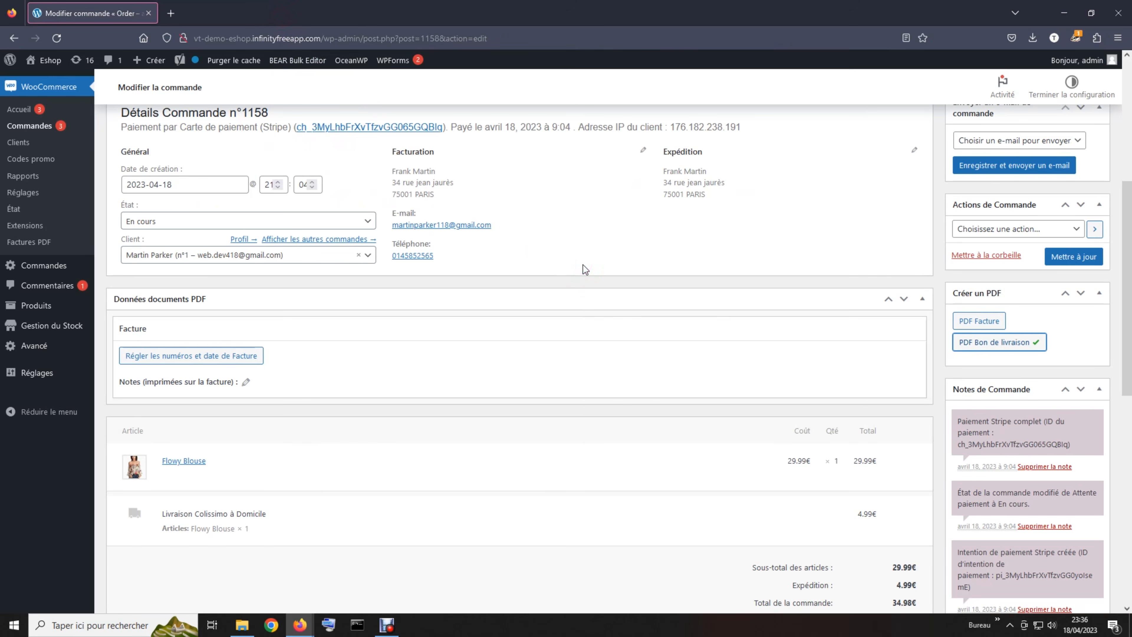
scroll(583, 264, up, 3)
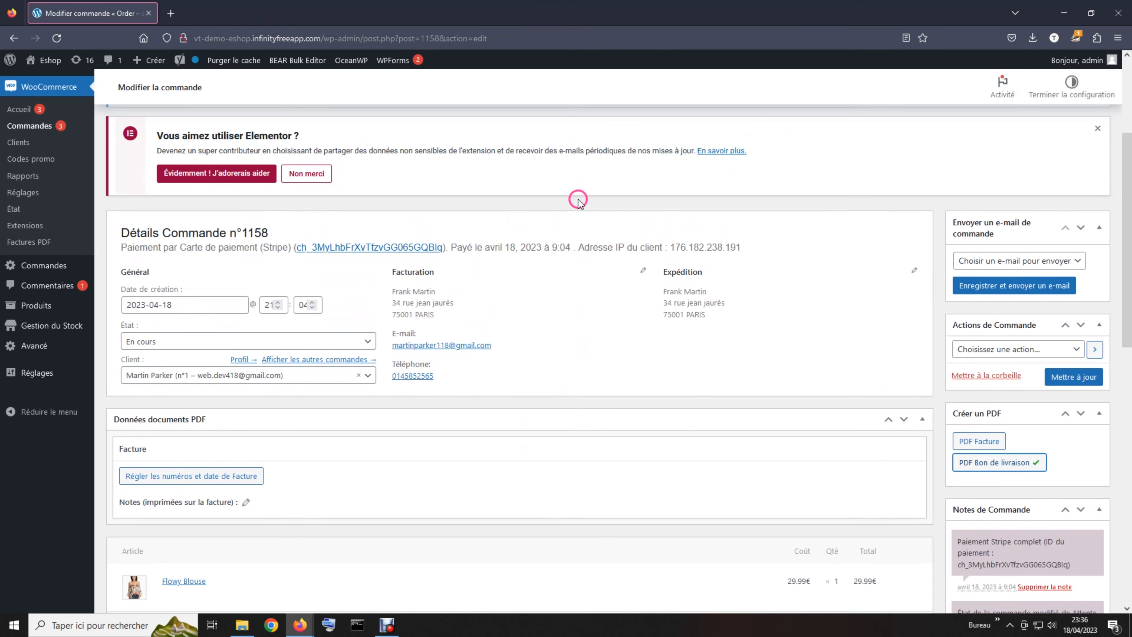
scroll(578, 199, down, 3)
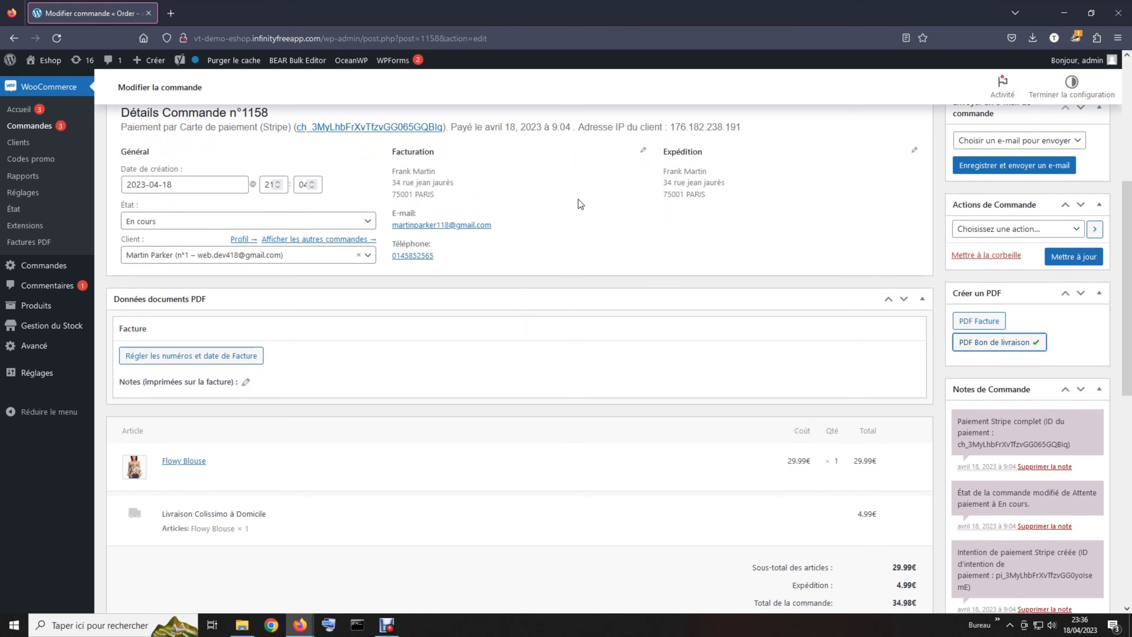
scroll(588, 210, down, 6)
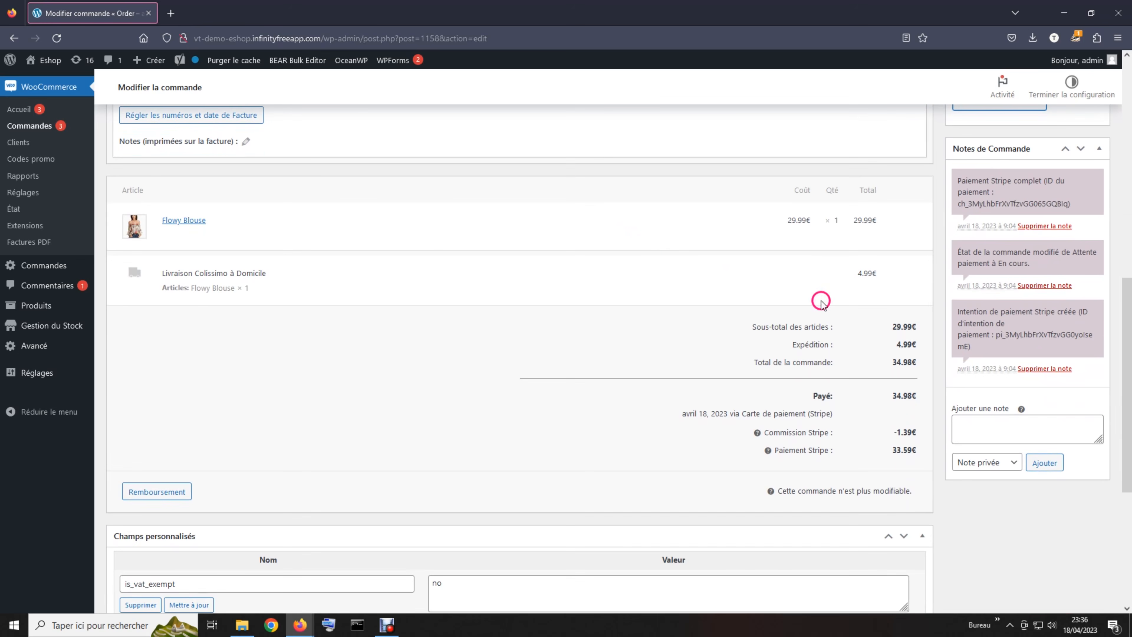
click(988, 421)
scroll(942, 317, up, 2)
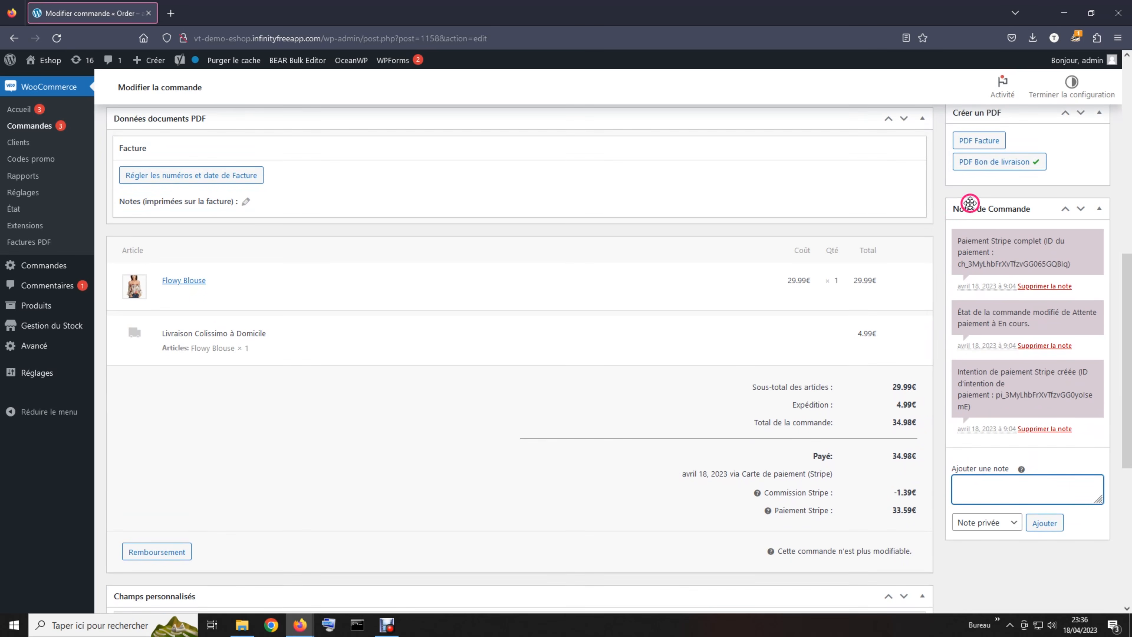
scroll(1025, 405, down, 2)
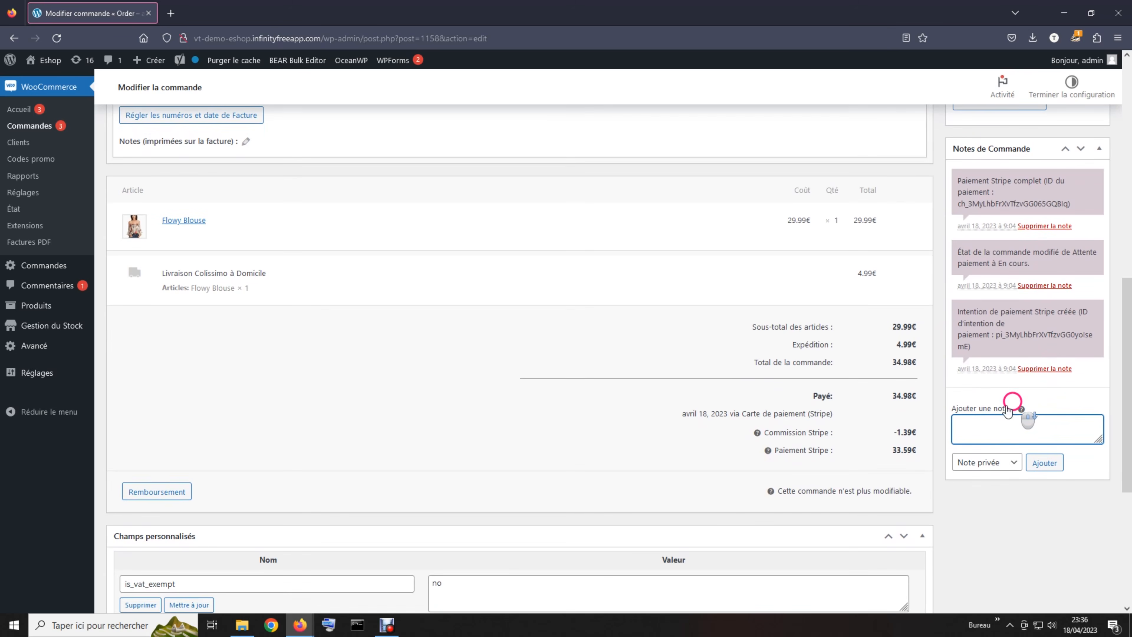
- Choose Note au client and type 'Votre commande a bien été expédié. Elle sera livrée sous 48h ouvrés par Colissimo.'
click(985, 461)
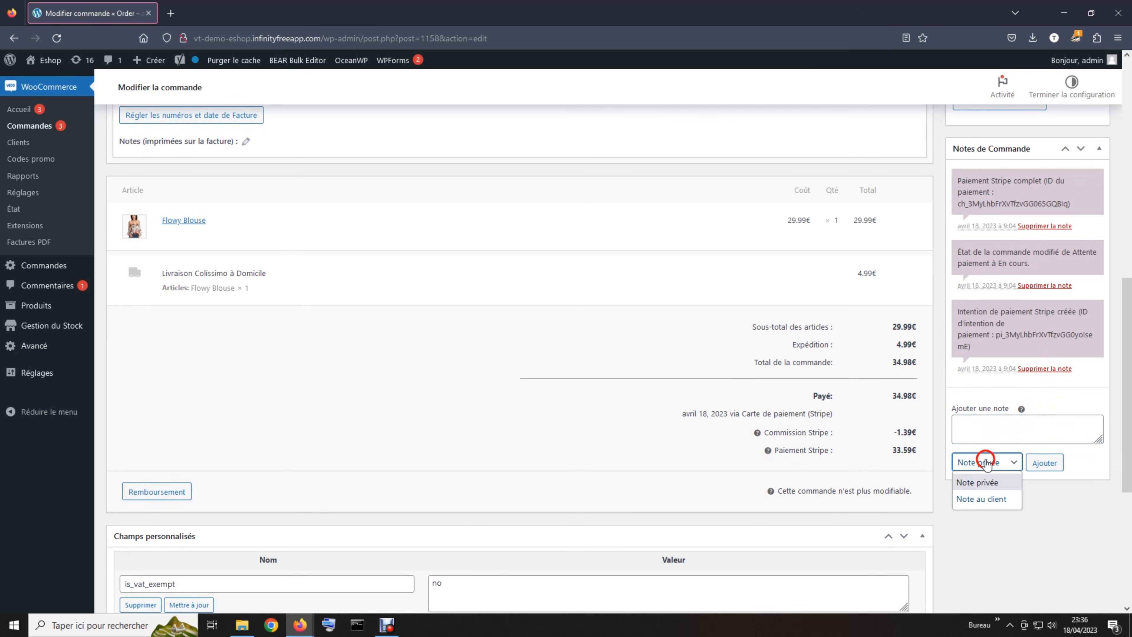
click(990, 499)
click(982, 431)
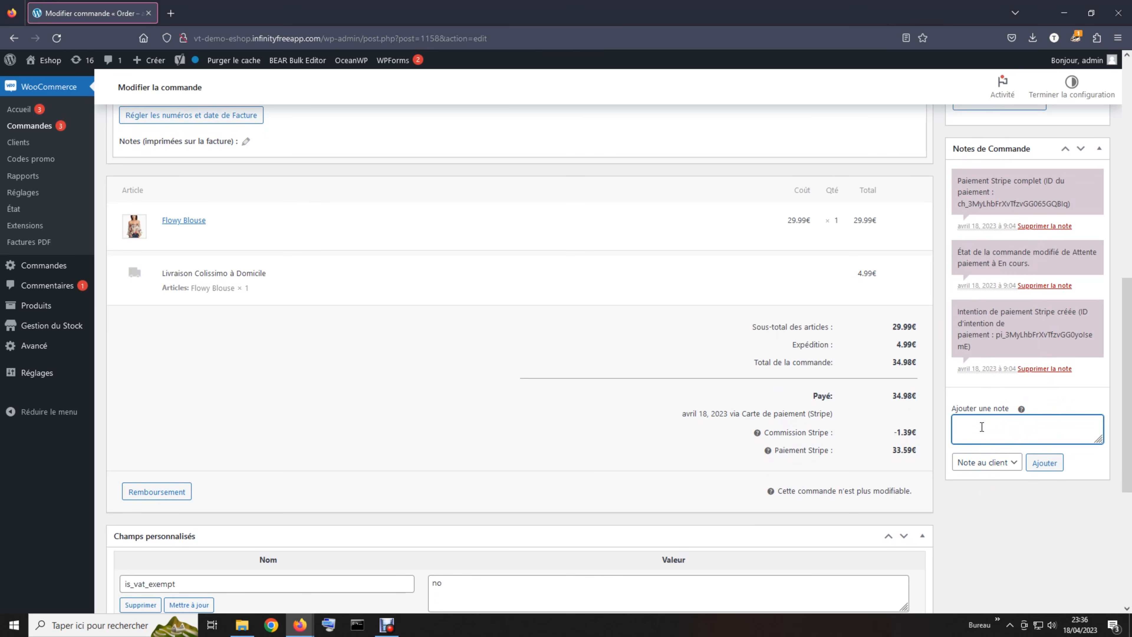
text(Votre commande abi)
key(BackSpace)
key(BackSpace)
text(bien été expédié.)
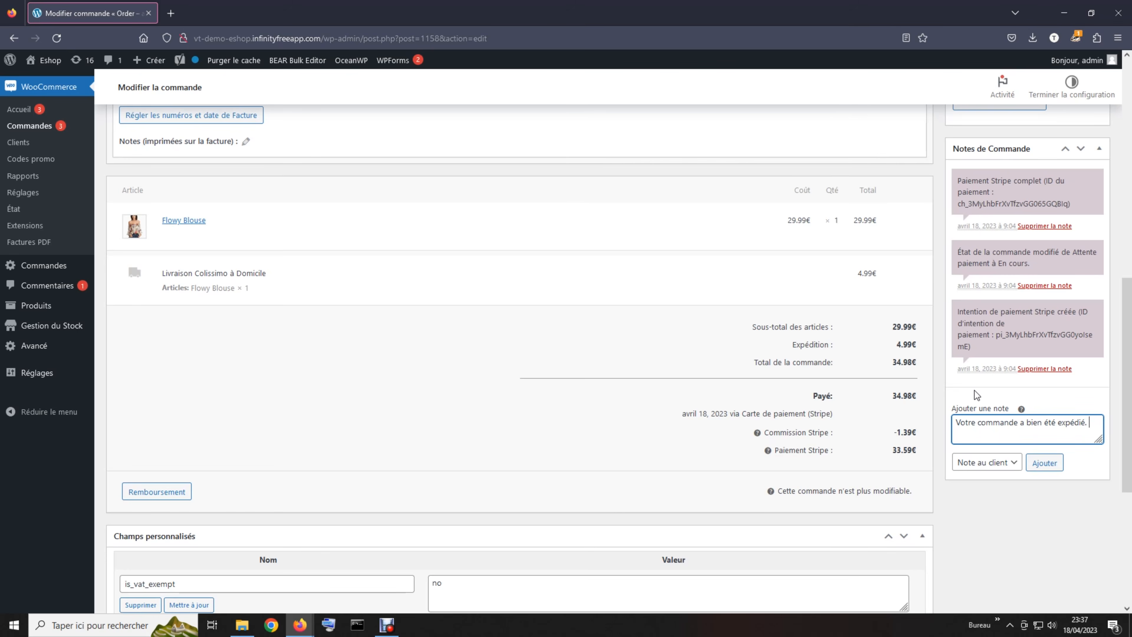
text(expédié. Elle sera)
key(BackSpace)
key(BackSpace)
text(livrée sous 48h ouvrés par Colissim)
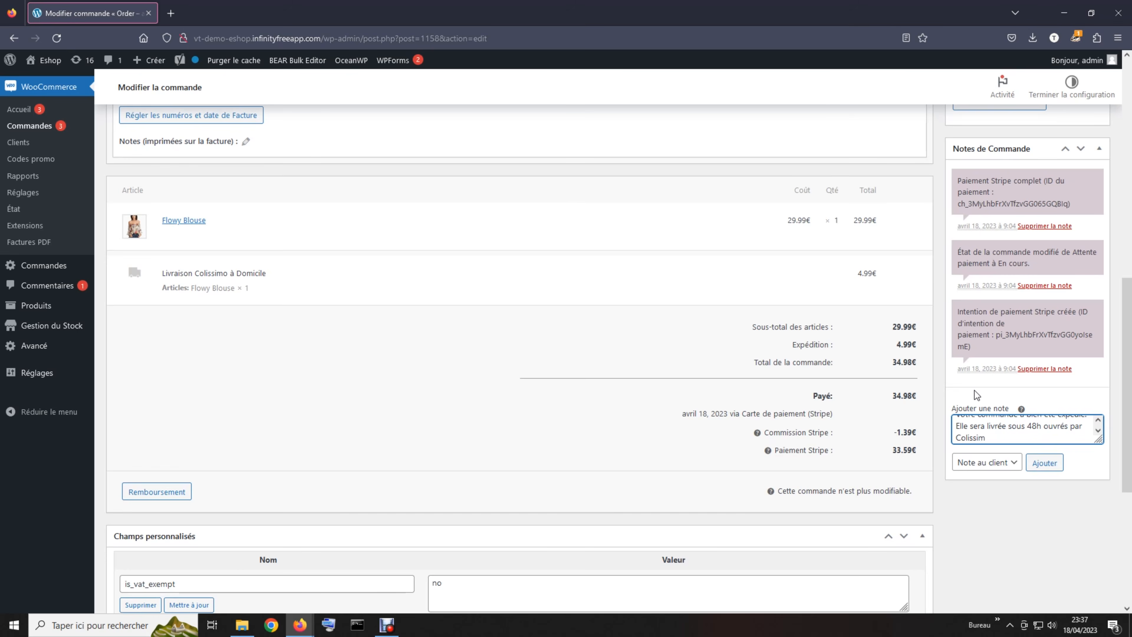
text(p)
key(BackSpace)
text(o.)
- Add 'Vous pouvez suivre votre commande sur le site de Colissimo avec le numéro de suivi suivant :' plus the tracking number
text(S)
key(BackSpace)
text(Vous pouvez suivre)
key(BackSpace)
text(re votre co)
text(mmande )
text(sur le site de)
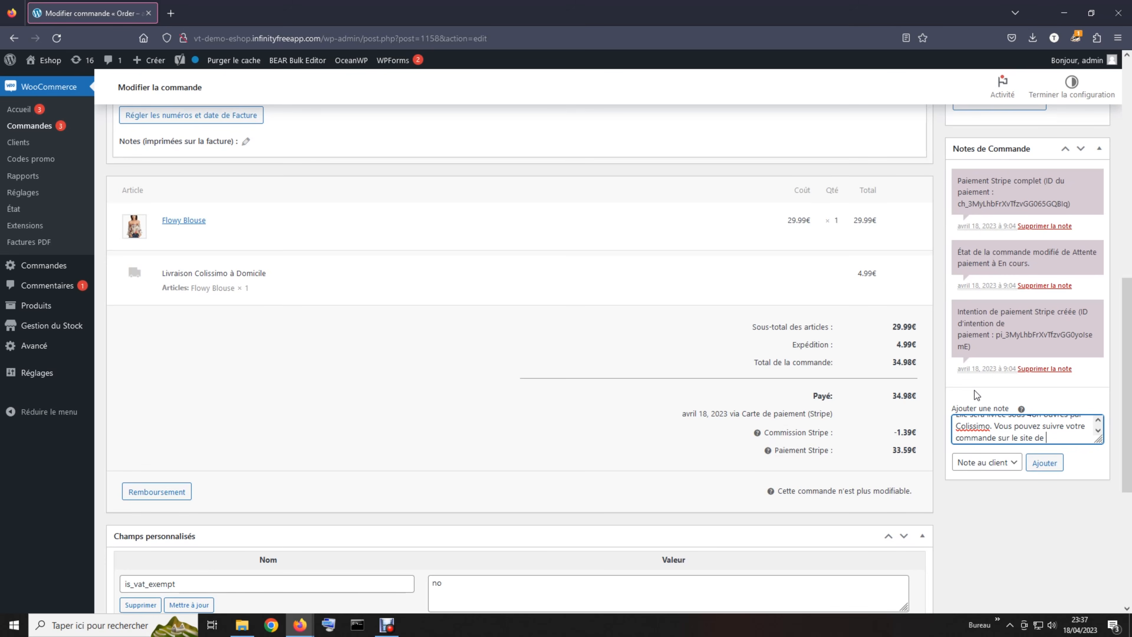
text( Colissimo avec )
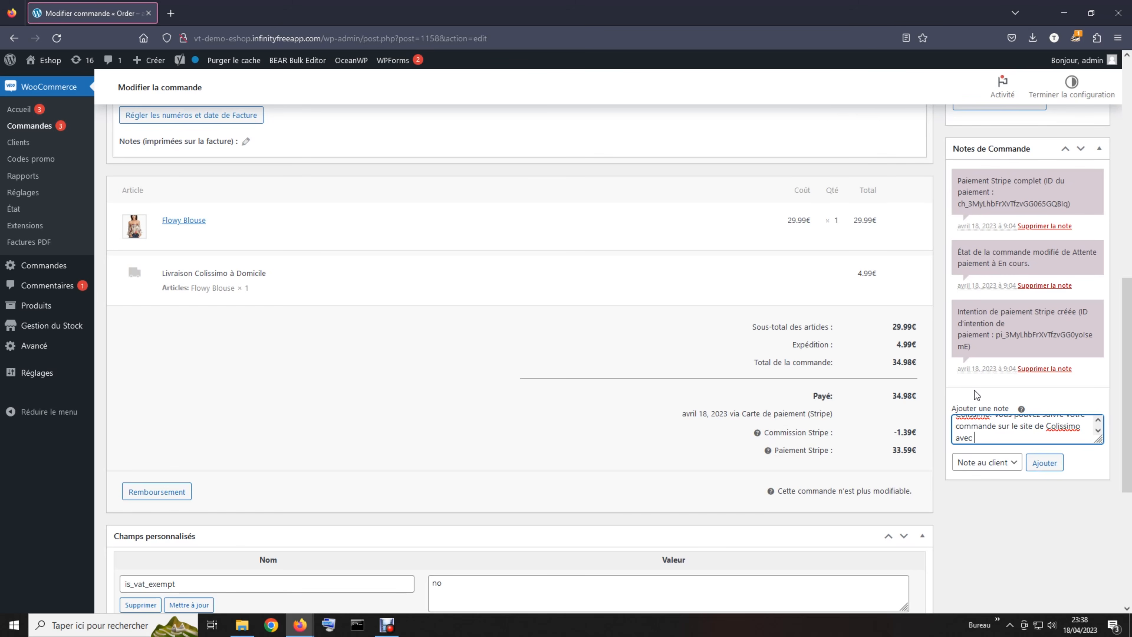
text(le numéro de)
text( sui)
text(vi suivant)
text( :)
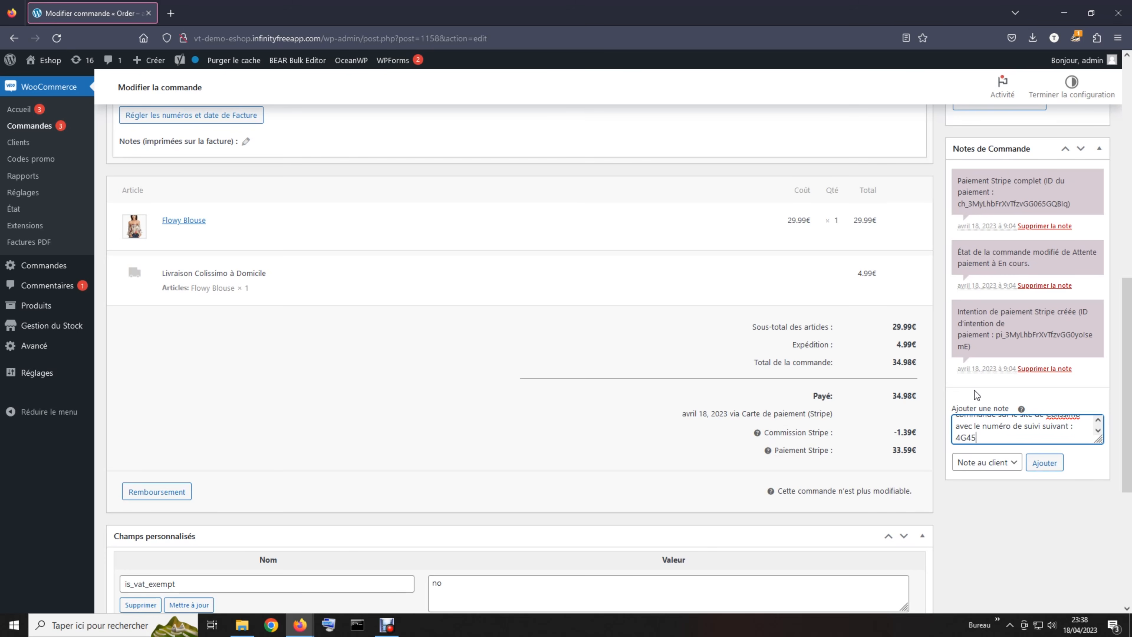
scroll(1029, 435, up, 4)
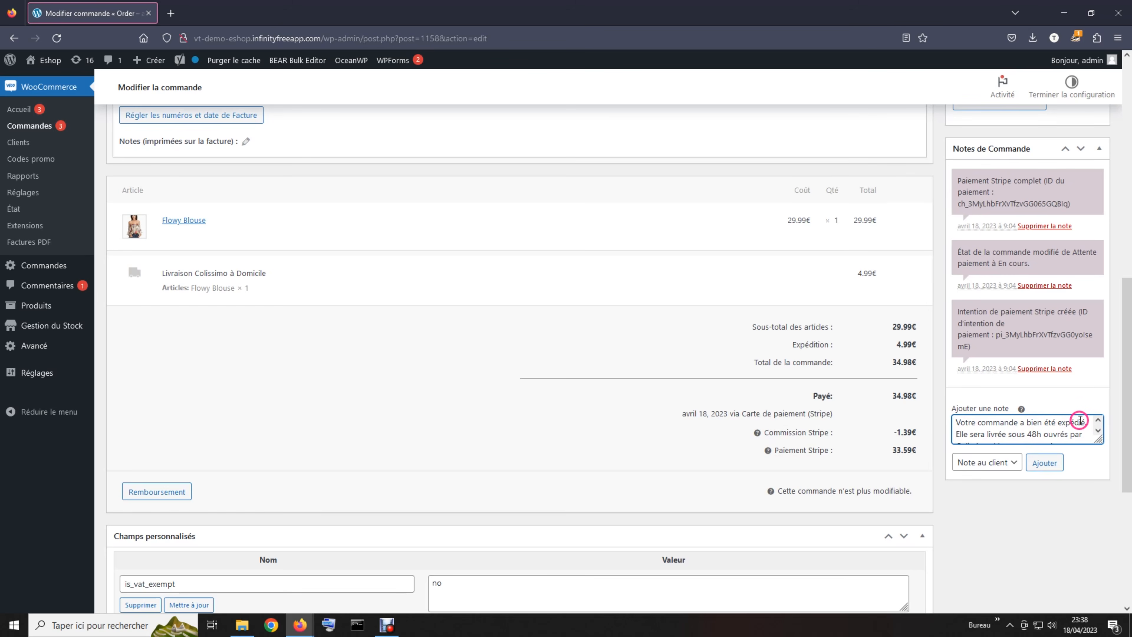
scroll(1018, 434, down, 1)
scroll(1018, 433, down, 1)
scroll(1018, 434, up, 1)
scroll(1018, 434, down, 1)
click(1007, 430)
click(1010, 427)
click(1049, 420)
click(1070, 420)
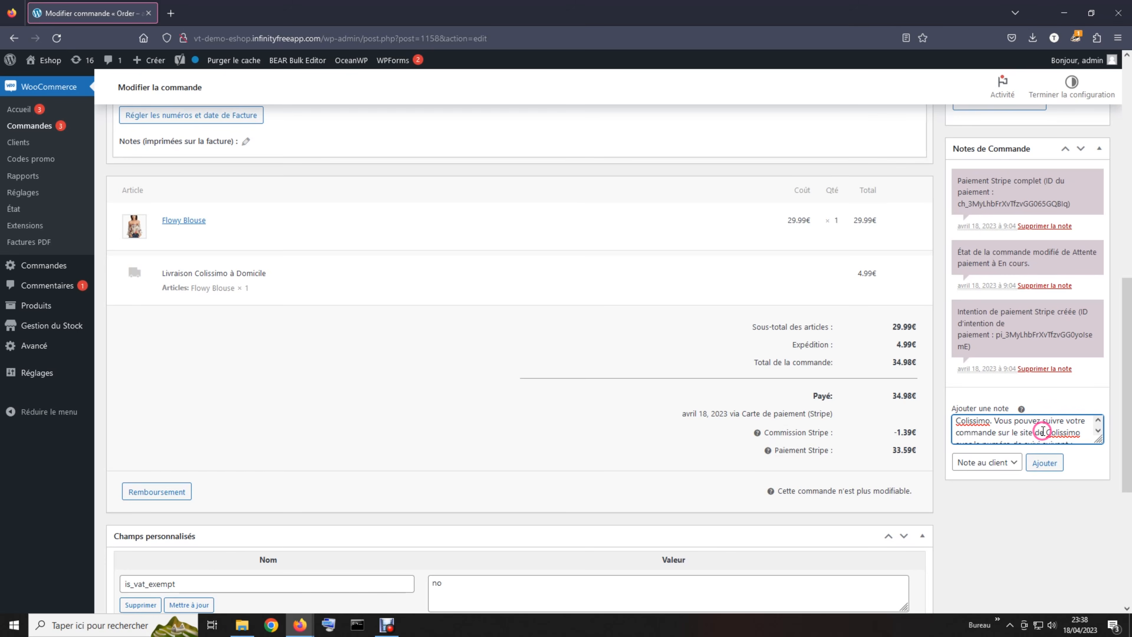
scroll(1043, 432, down, 1)
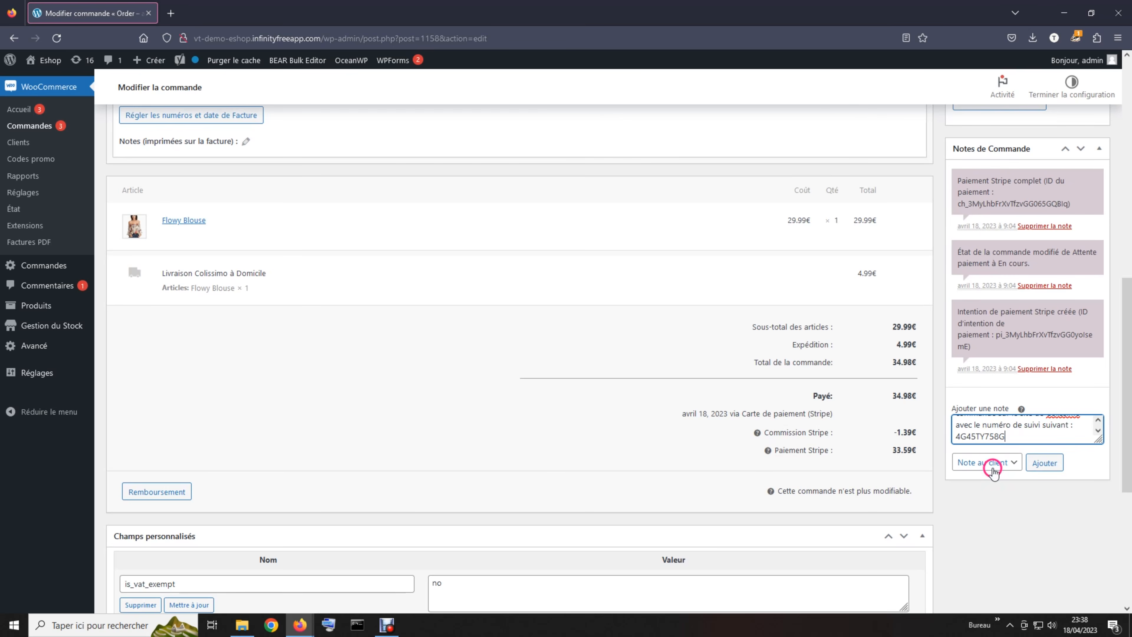
- Post the Colissimo shipping message as a Note au client on the order
click(971, 465)
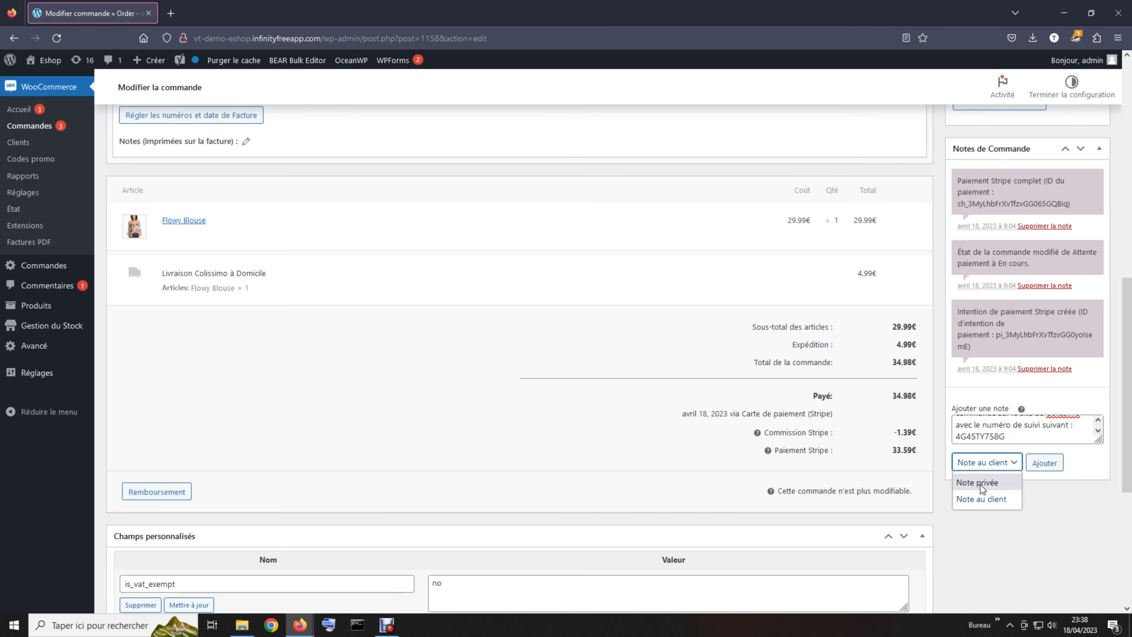
click(983, 501)
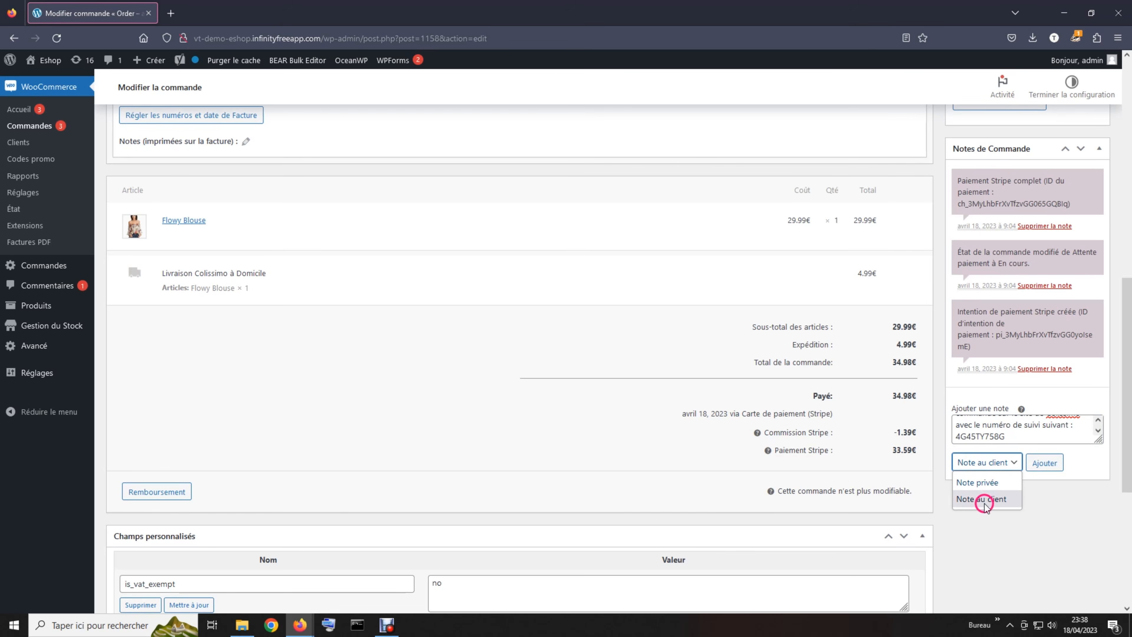
click(1043, 462)
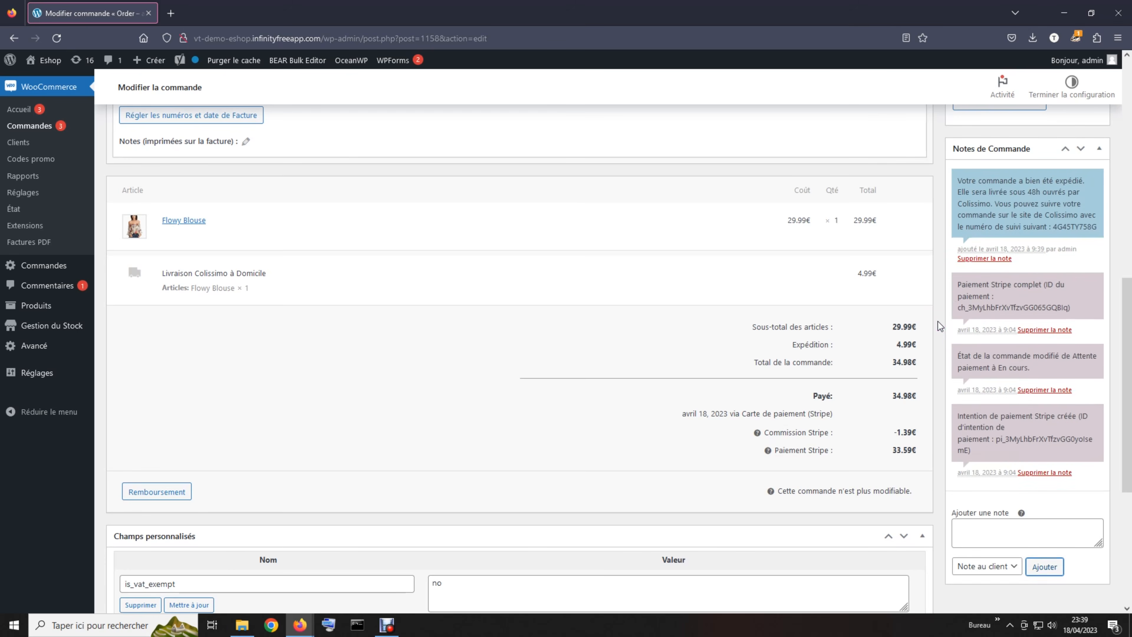
scroll(941, 324, up, 1)
scroll(941, 325, up, 1)
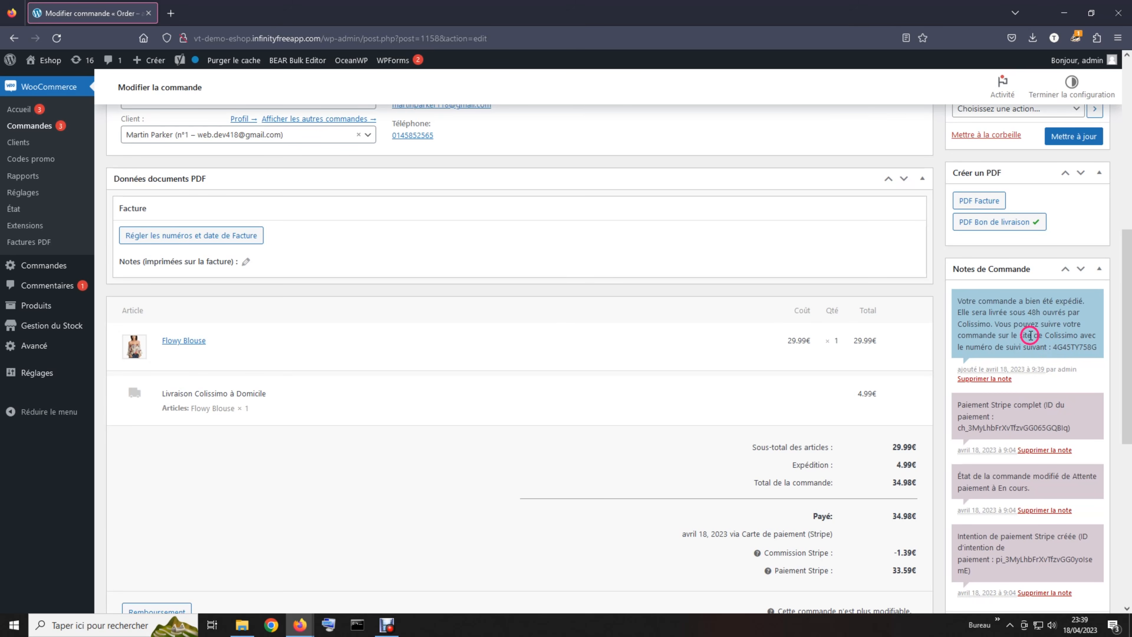
scroll(940, 310, up, 3)
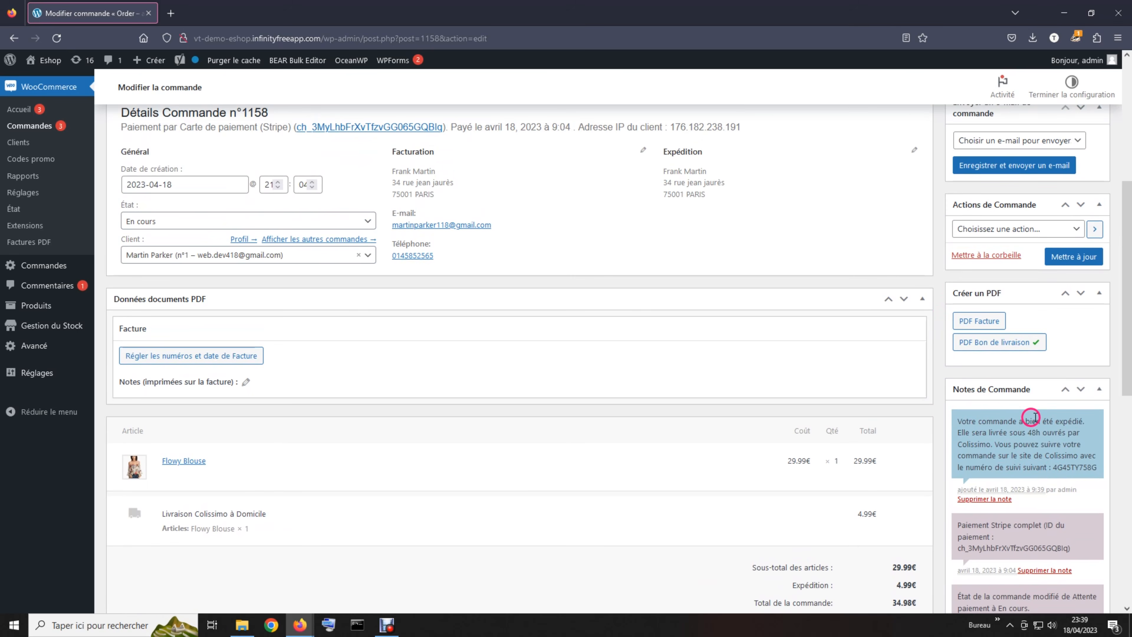
- Change order #1158's État from En cours to Terminée
click(940, 356)
click(942, 363)
scroll(941, 362, up, 4)
click(739, 307)
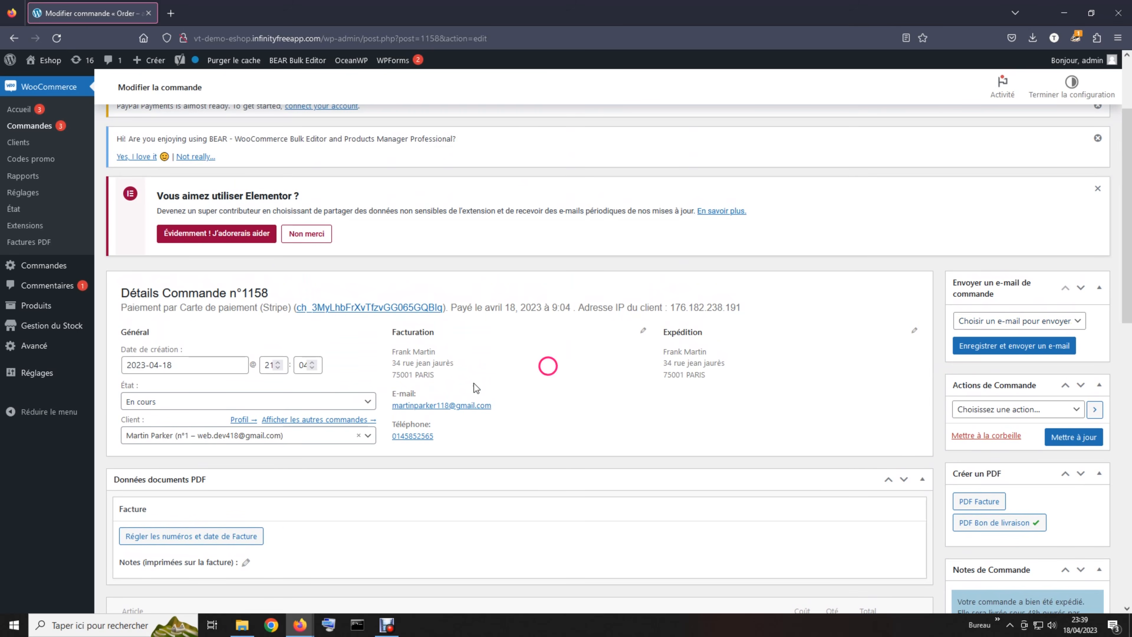
click(318, 401)
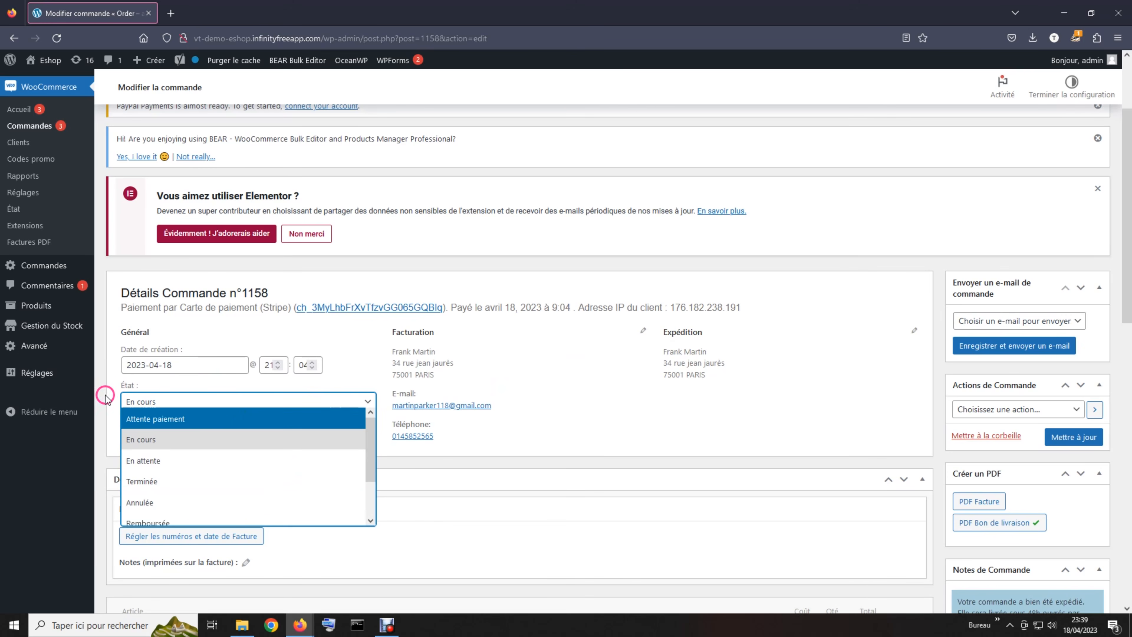
click(165, 489)
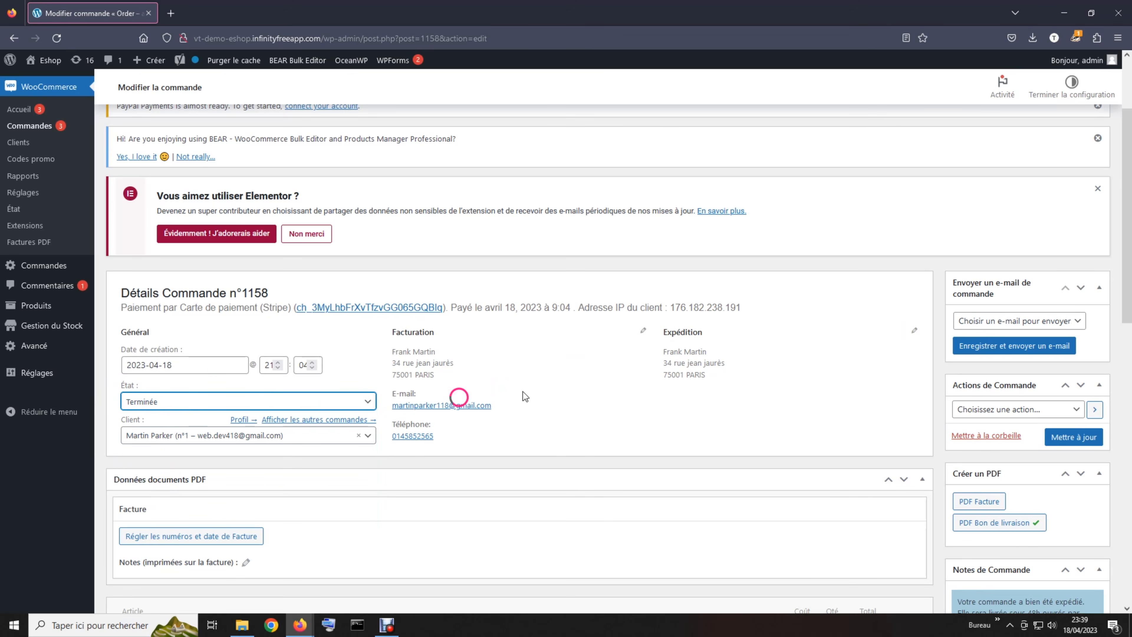
- Choose the Commande terminée e-mail, then save the order and send it
click(999, 321)
click(1004, 389)
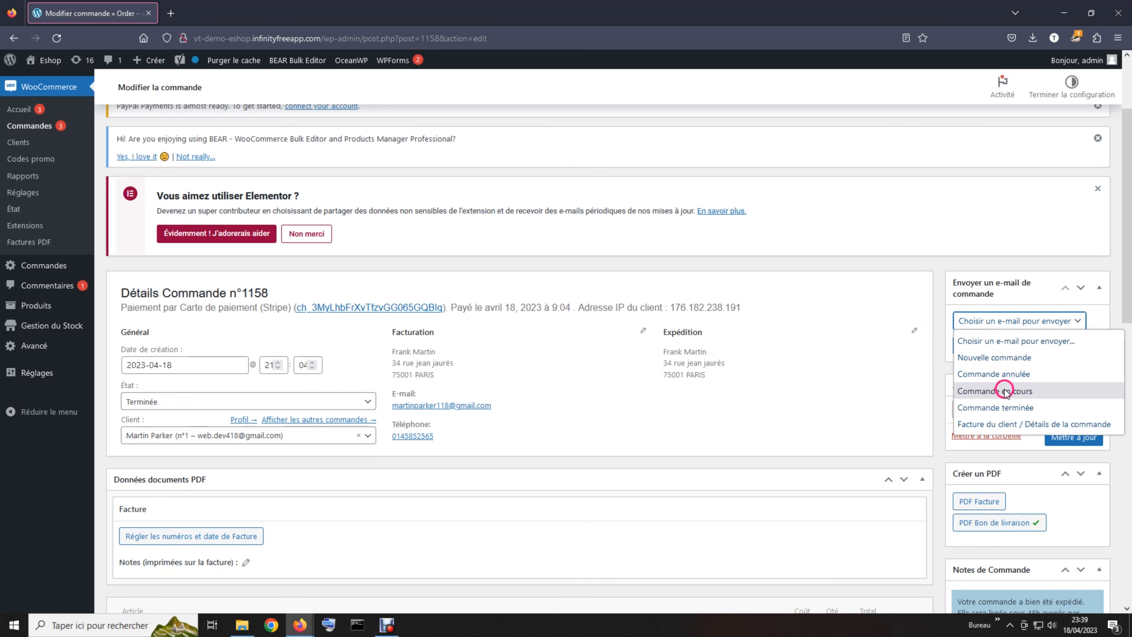
click(1009, 409)
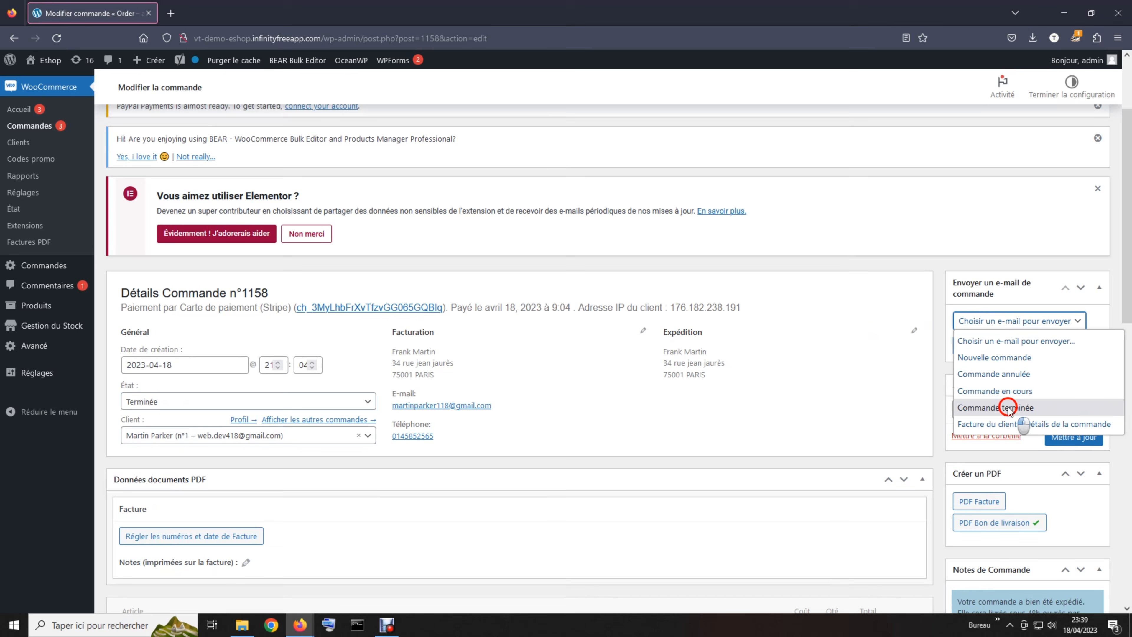
click(996, 350)
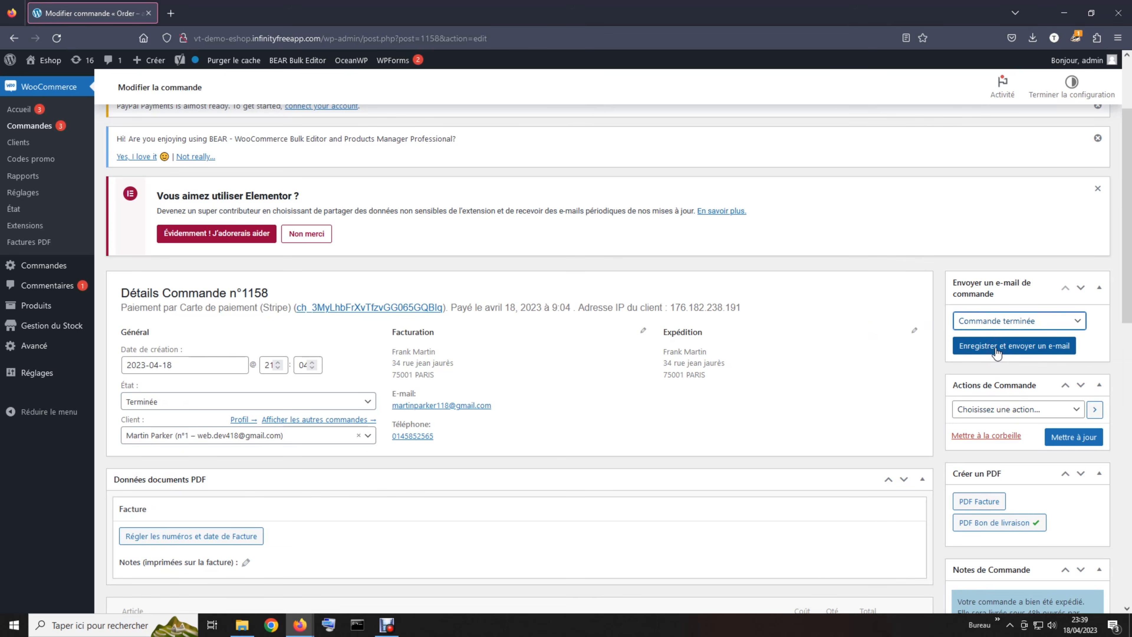
click(996, 352)
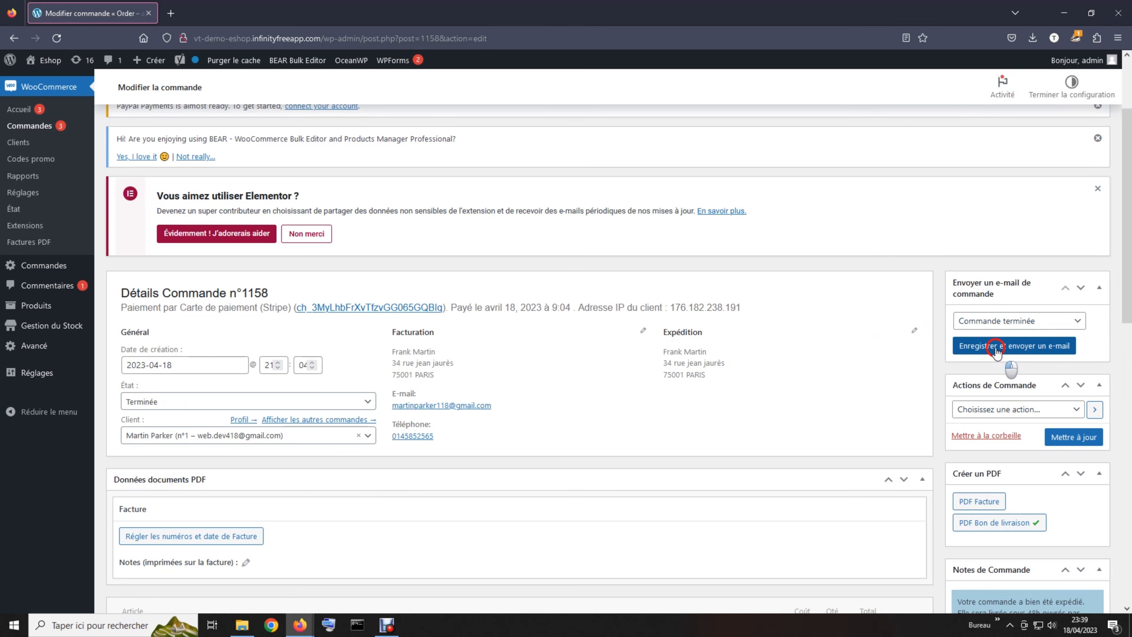